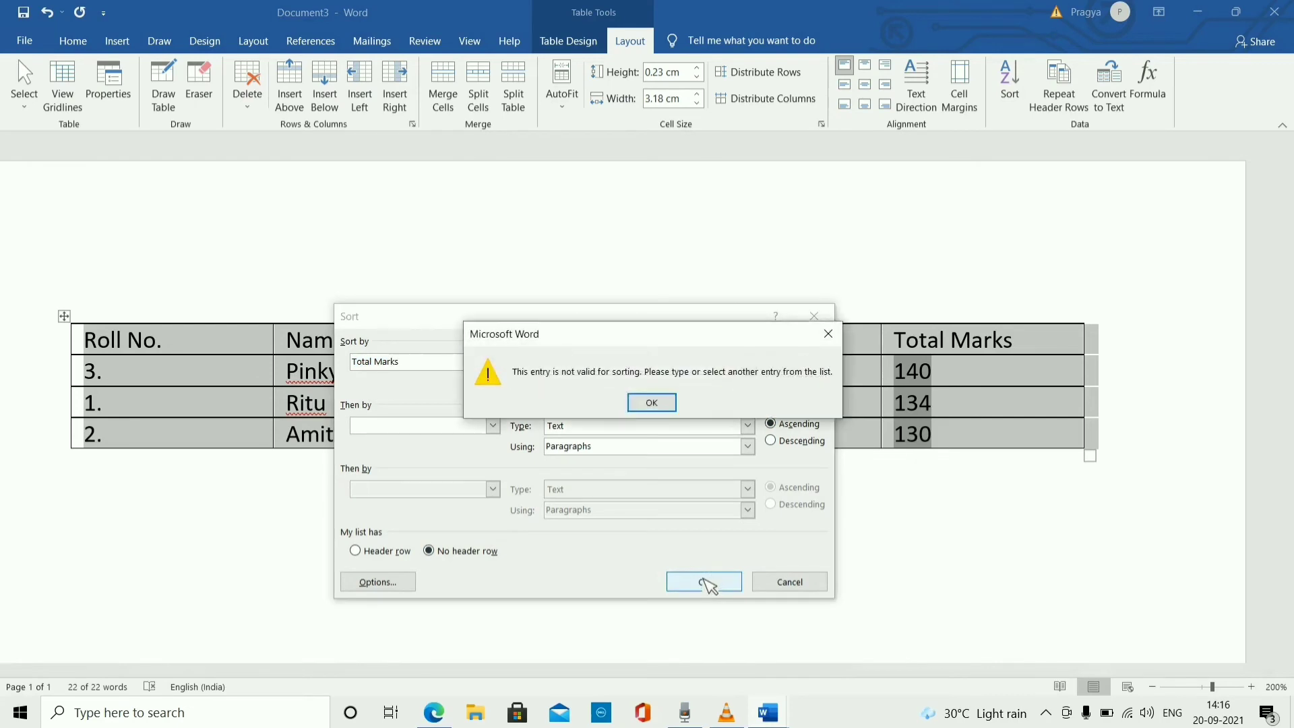
Dismiss the sorting error and sort the table by Column 5 as numbers in descending order with no header row
left_click(651, 402)
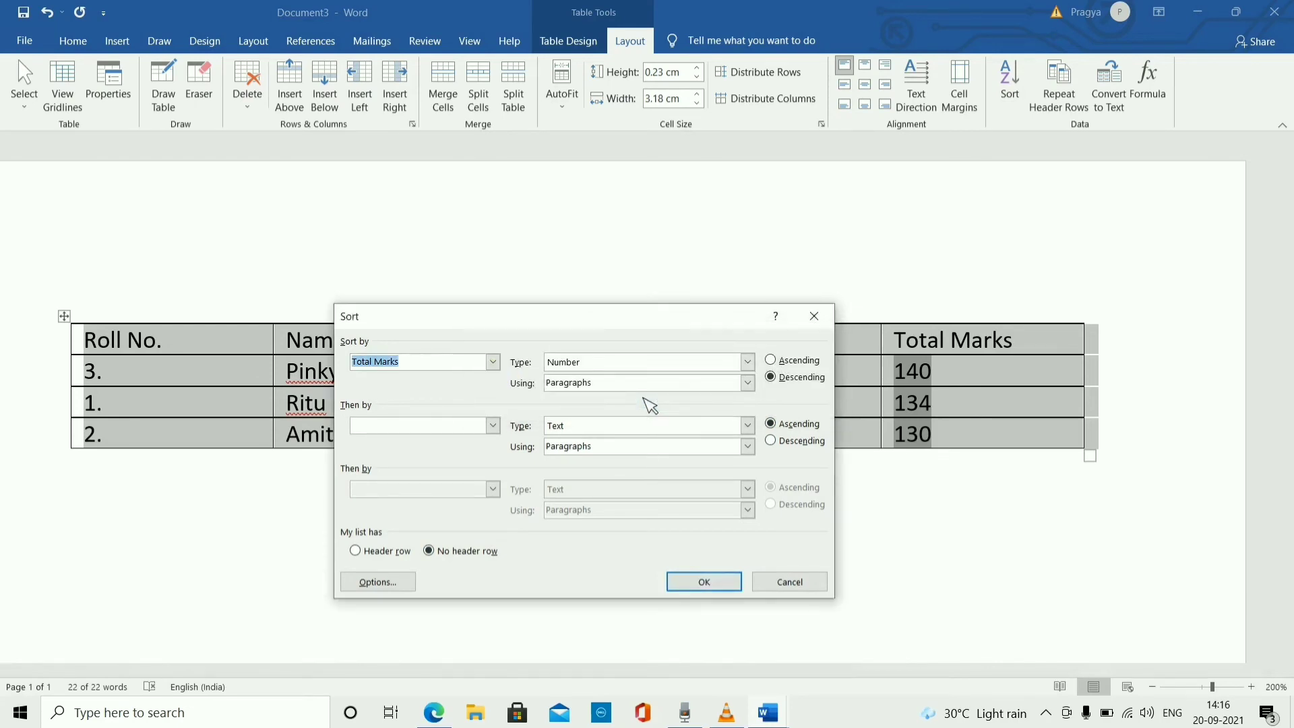
left_click(493, 362)
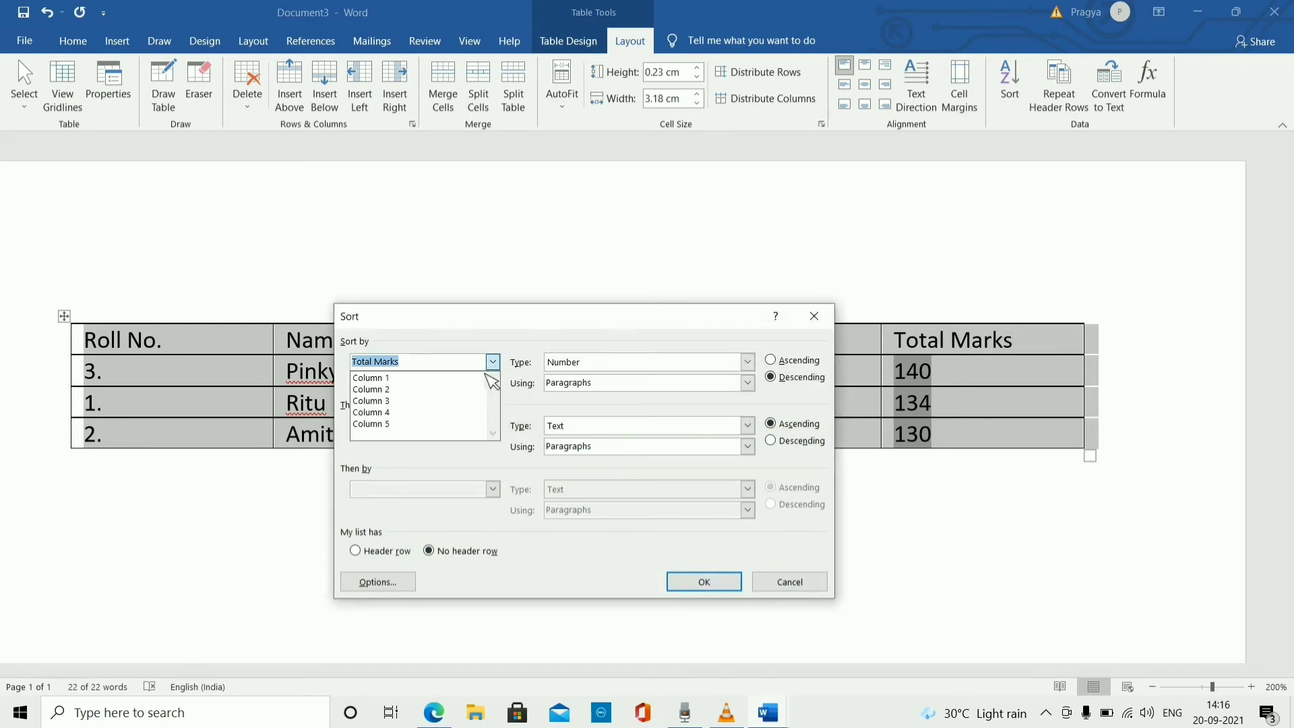
left_click(448, 424)
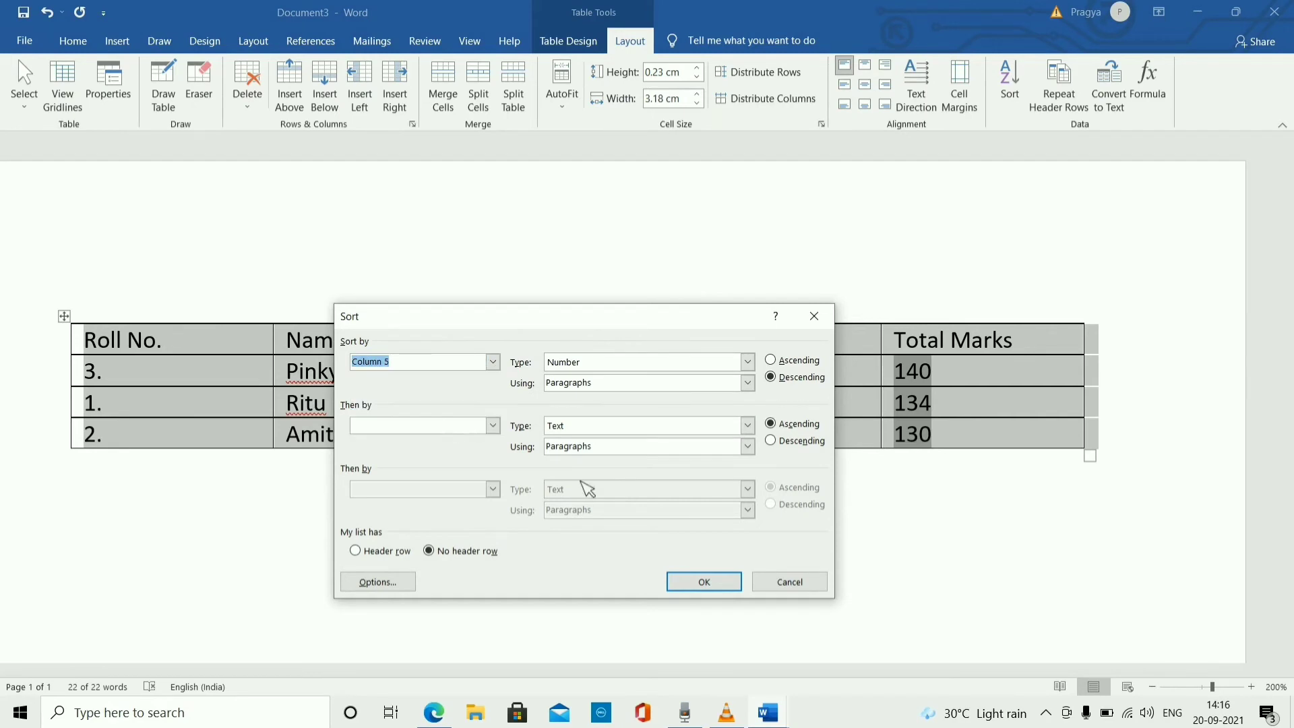
left_click(703, 584)
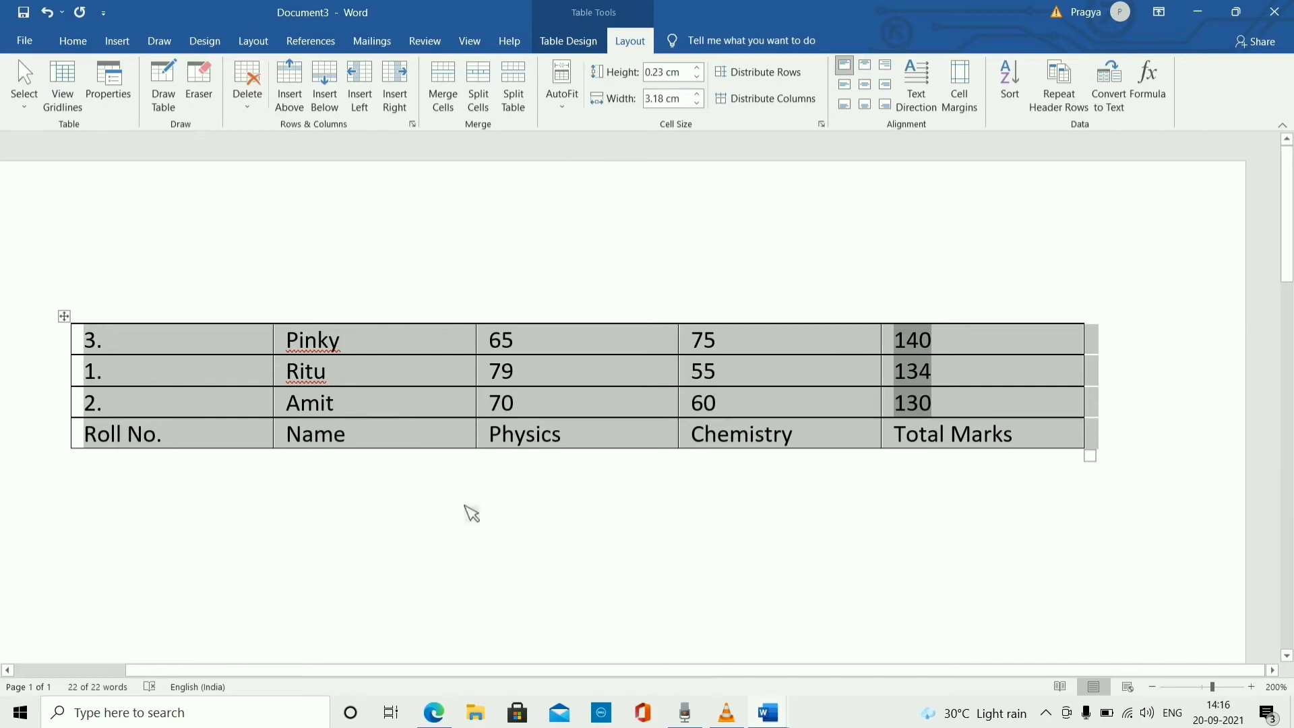
Try to re-sort the table in descending order with the header row option, and undo the last two sorts
left_click(1006, 96)
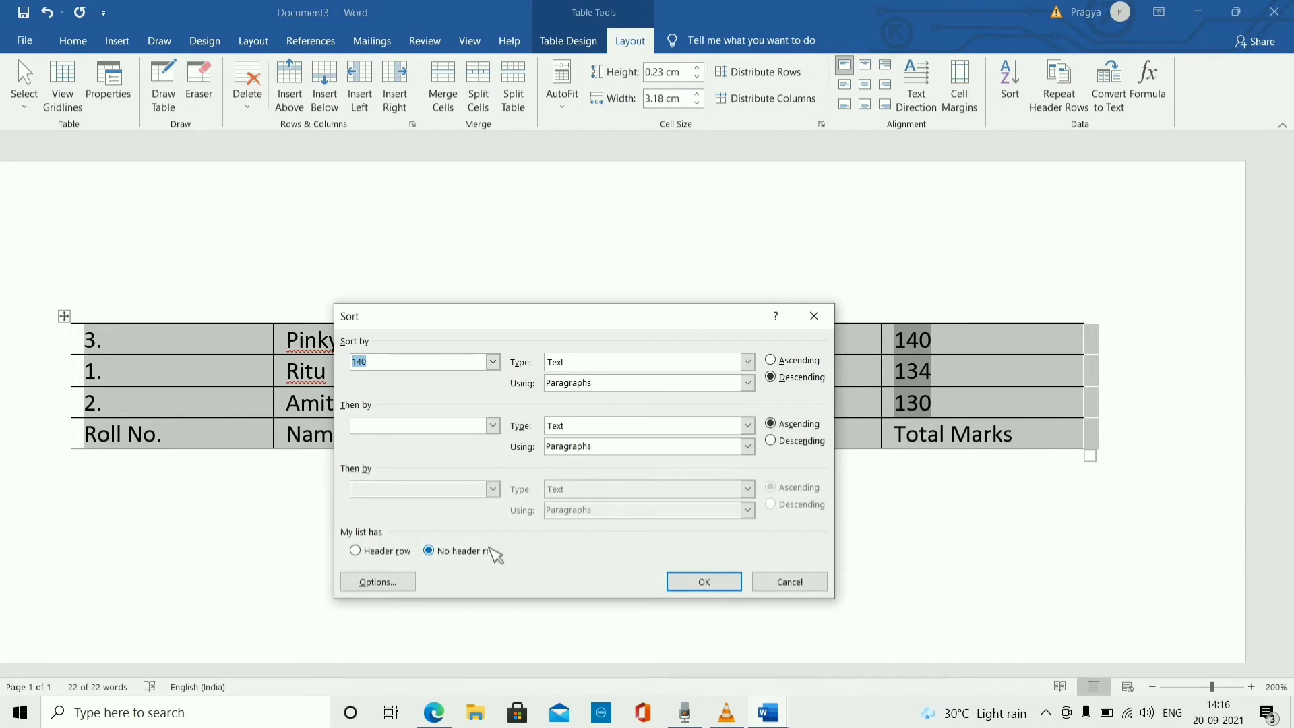
left_click(356, 551)
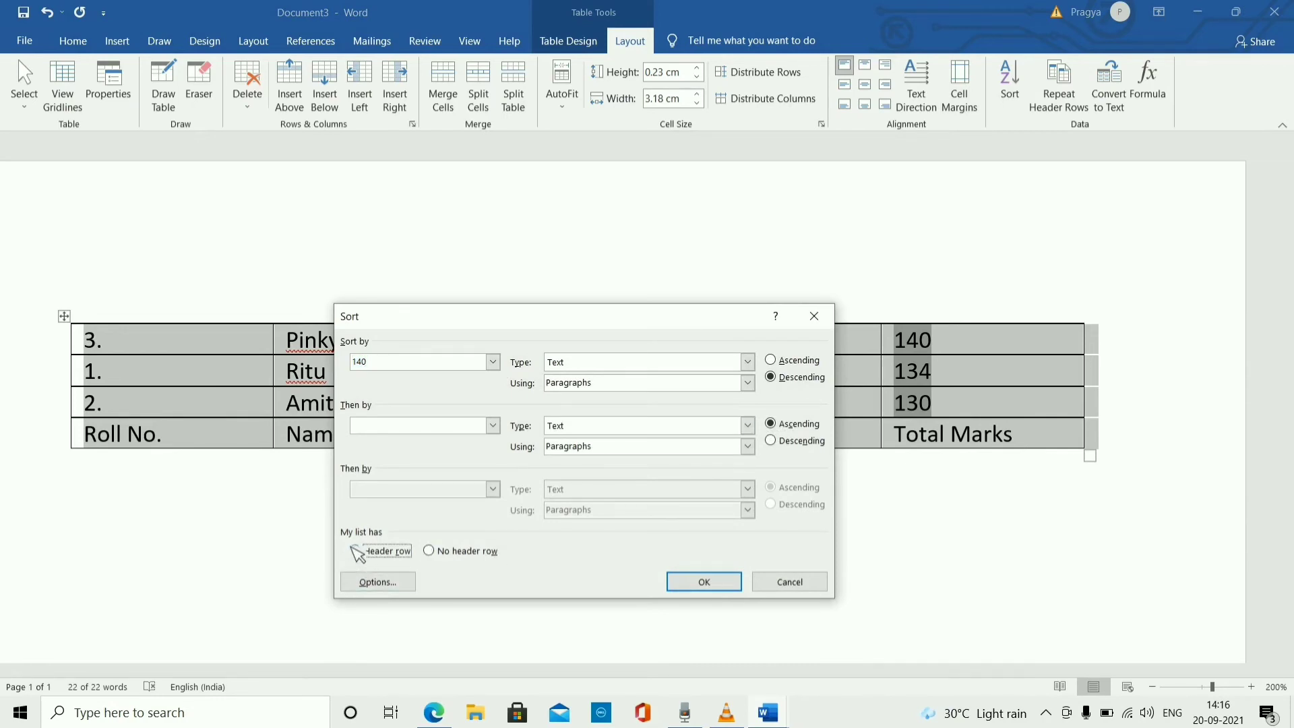
left_click(695, 581)
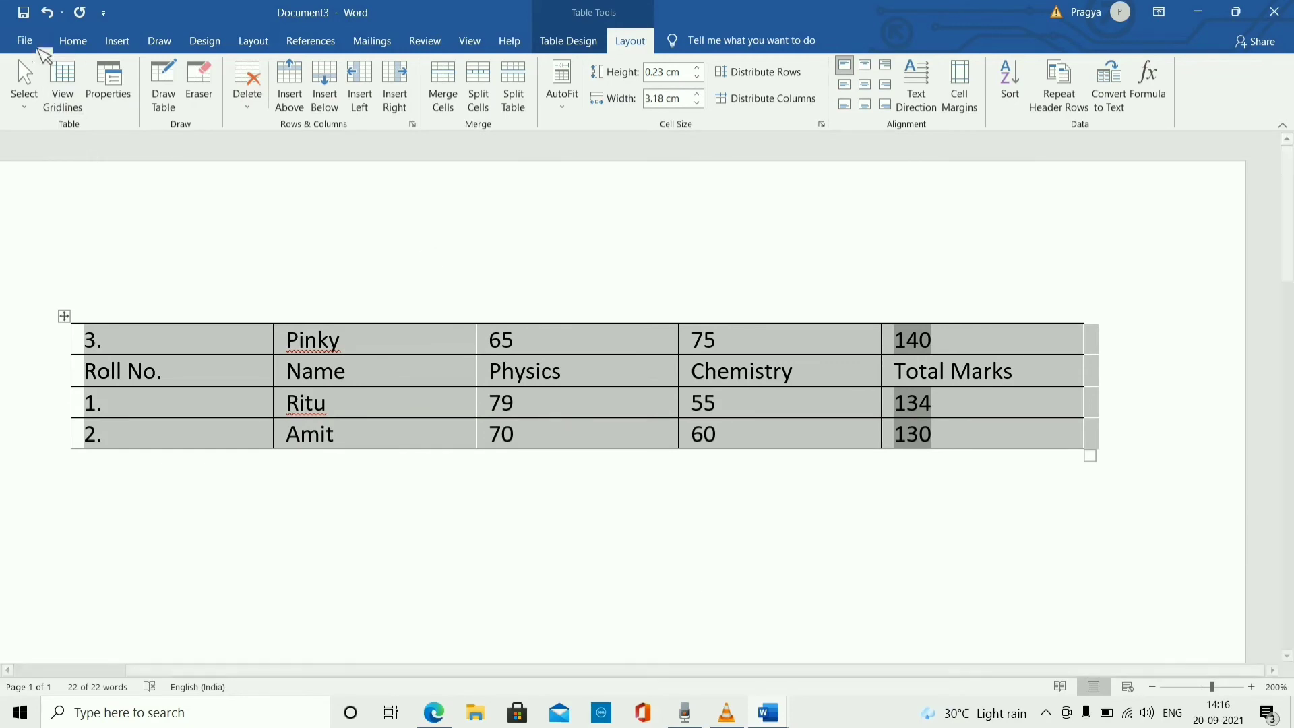
left_click(45, 14)
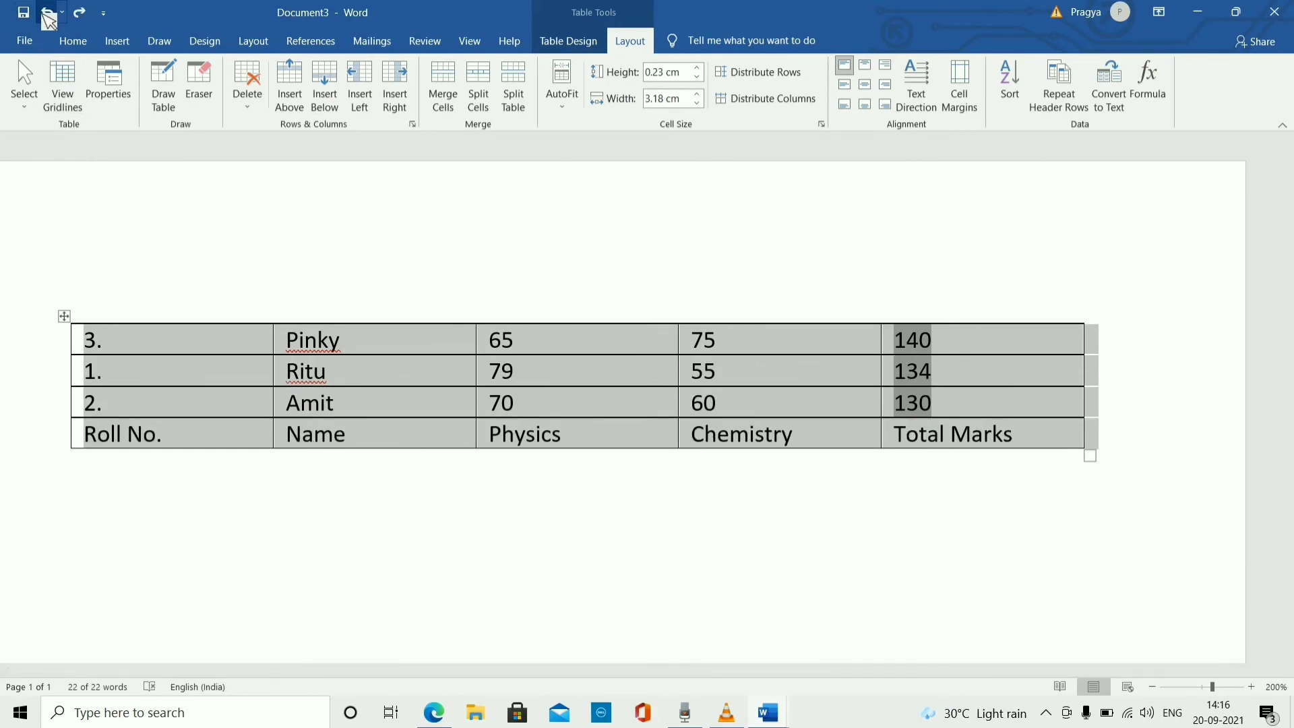
left_click(44, 13)
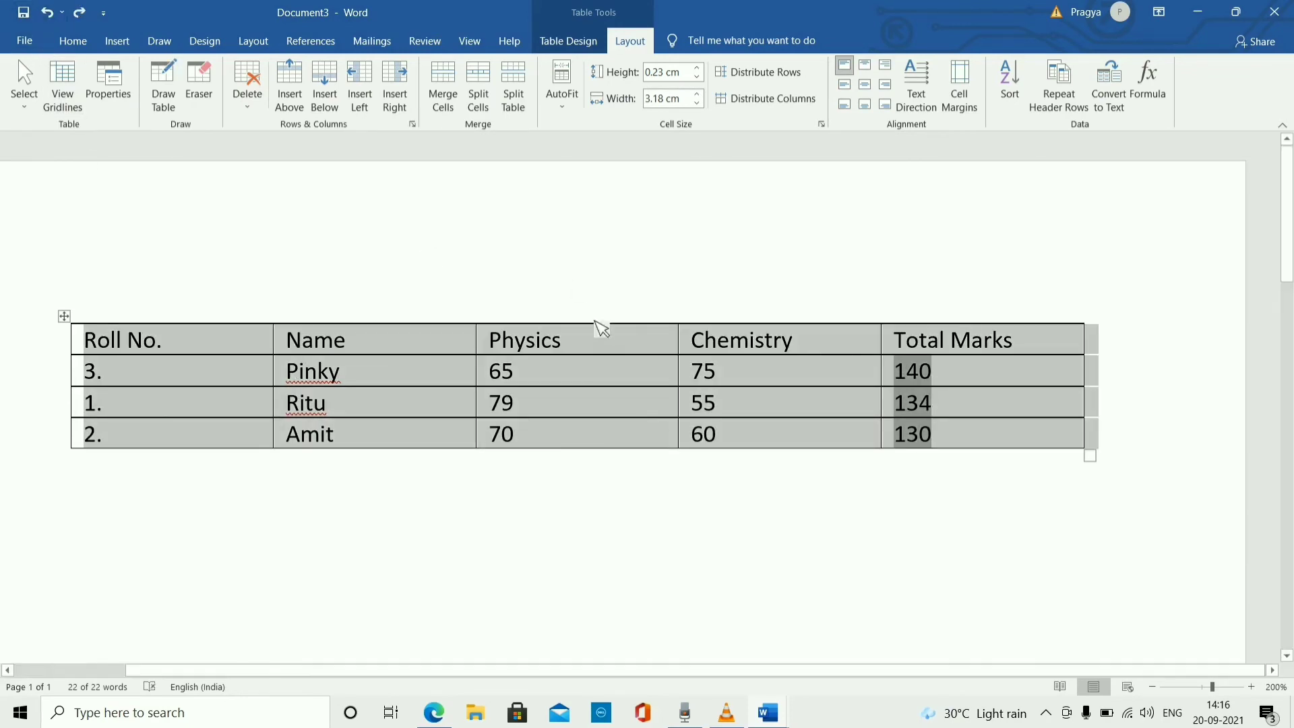
Sort the table by Total Marks as numbers in descending order, with the list set to have a header row
left_click(1006, 107)
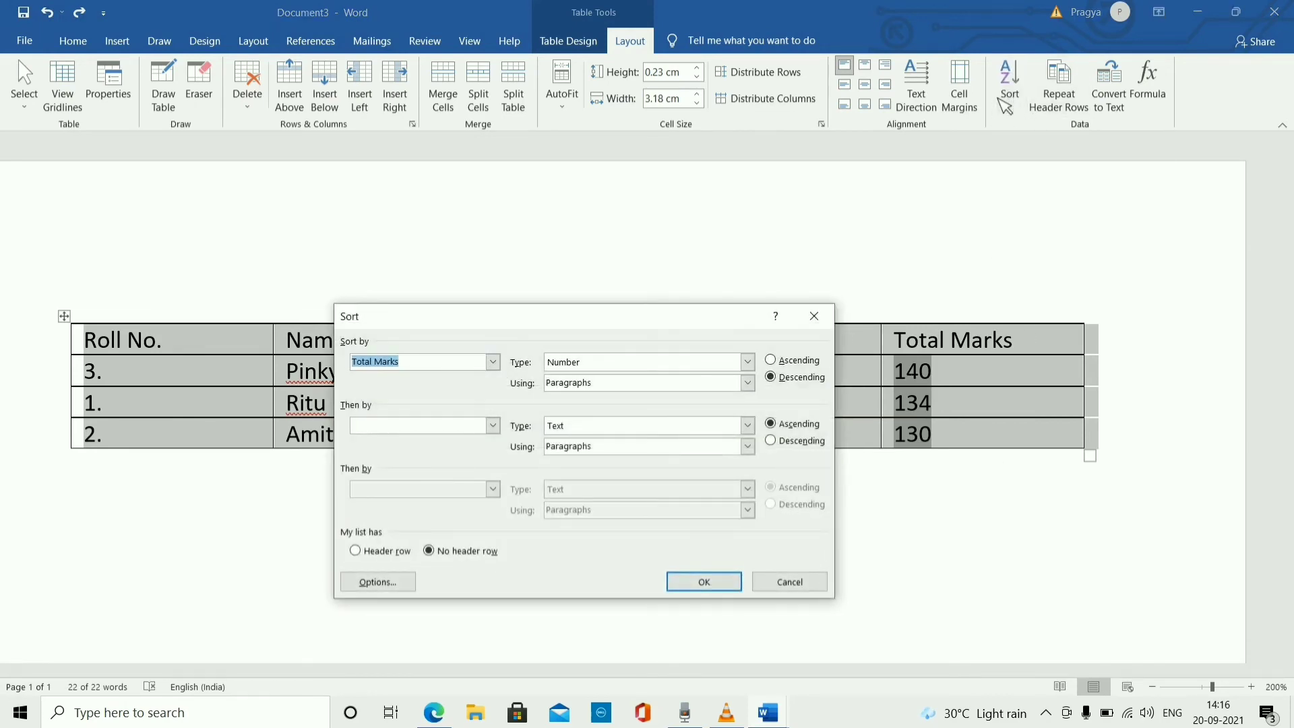
left_click(355, 551)
left_click(698, 586)
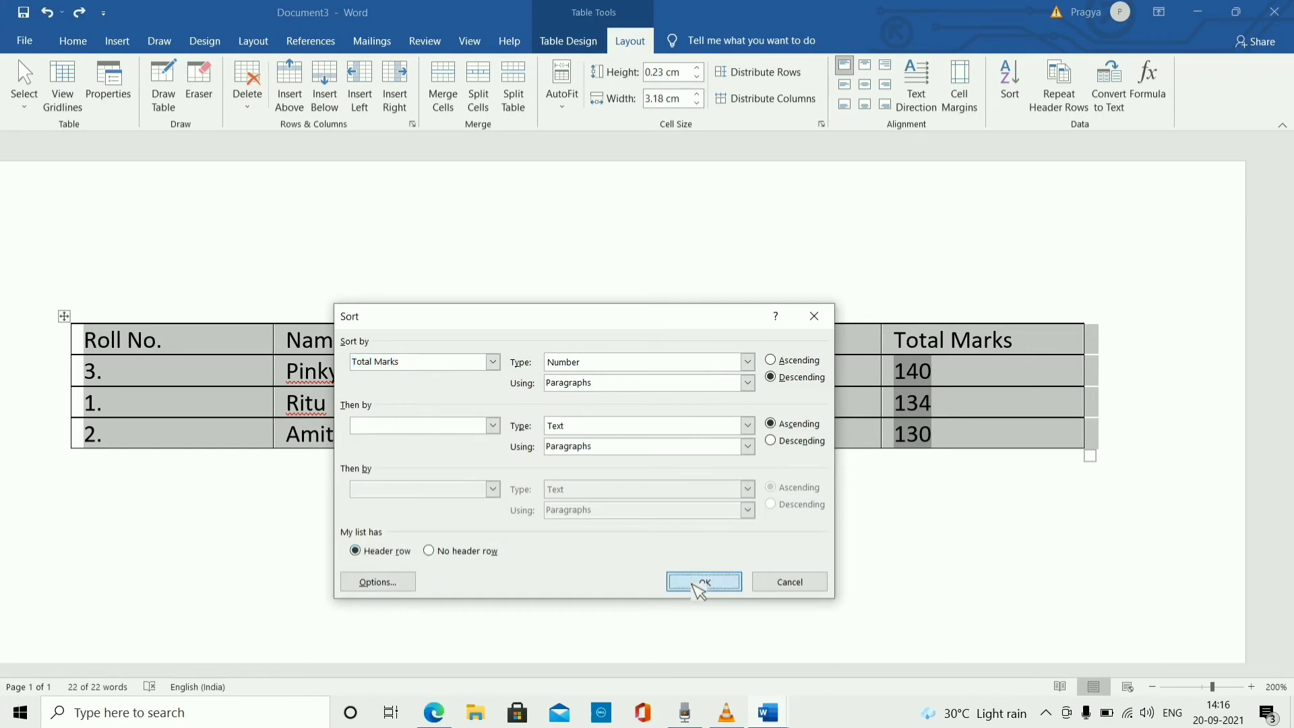
Switch to the m1q6 document and highlight task c on the alignment of the date and heading
mouse_move(769, 713)
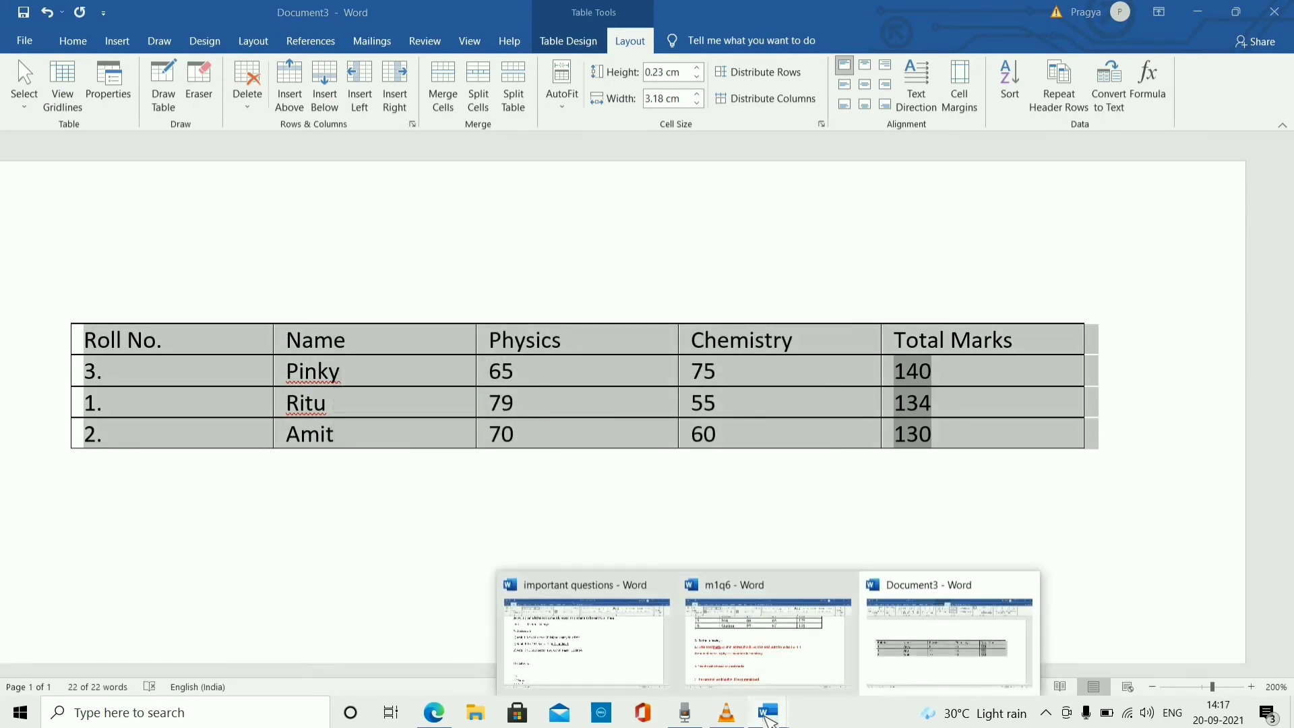
left_click(763, 669)
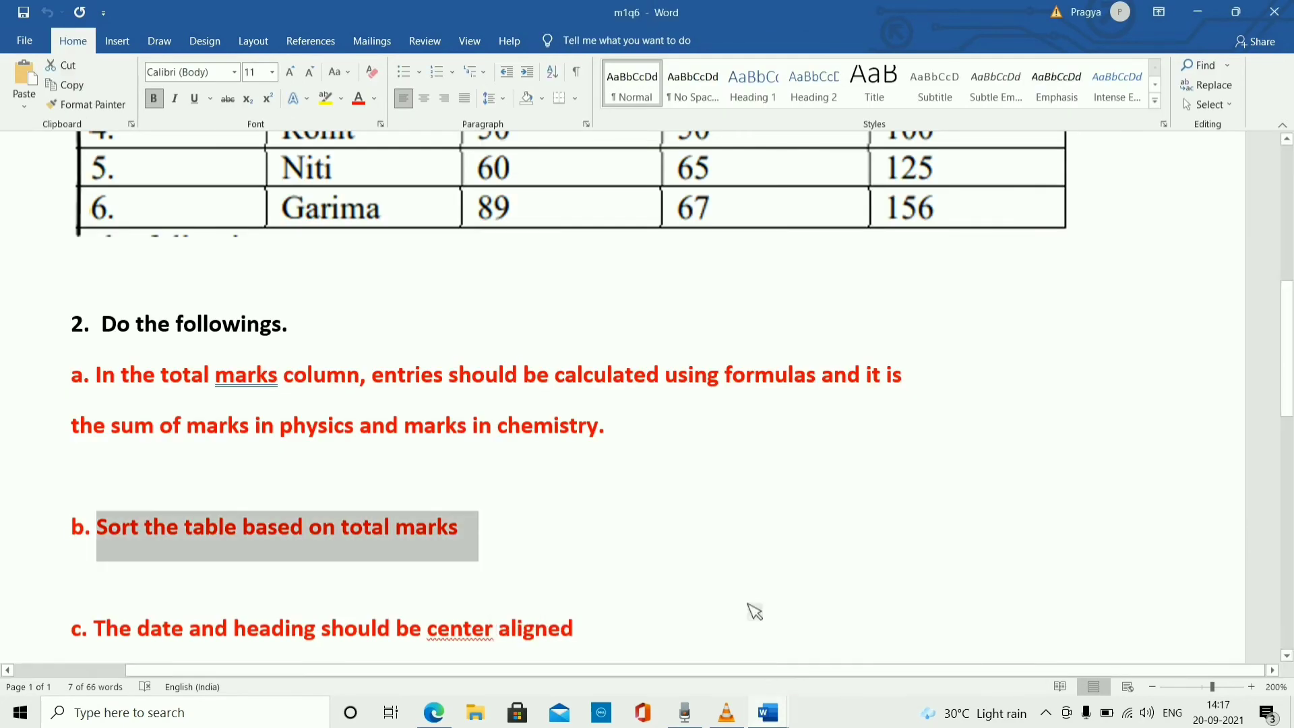
left_click(635, 539)
key("Down")
key("Down")
key("Down")
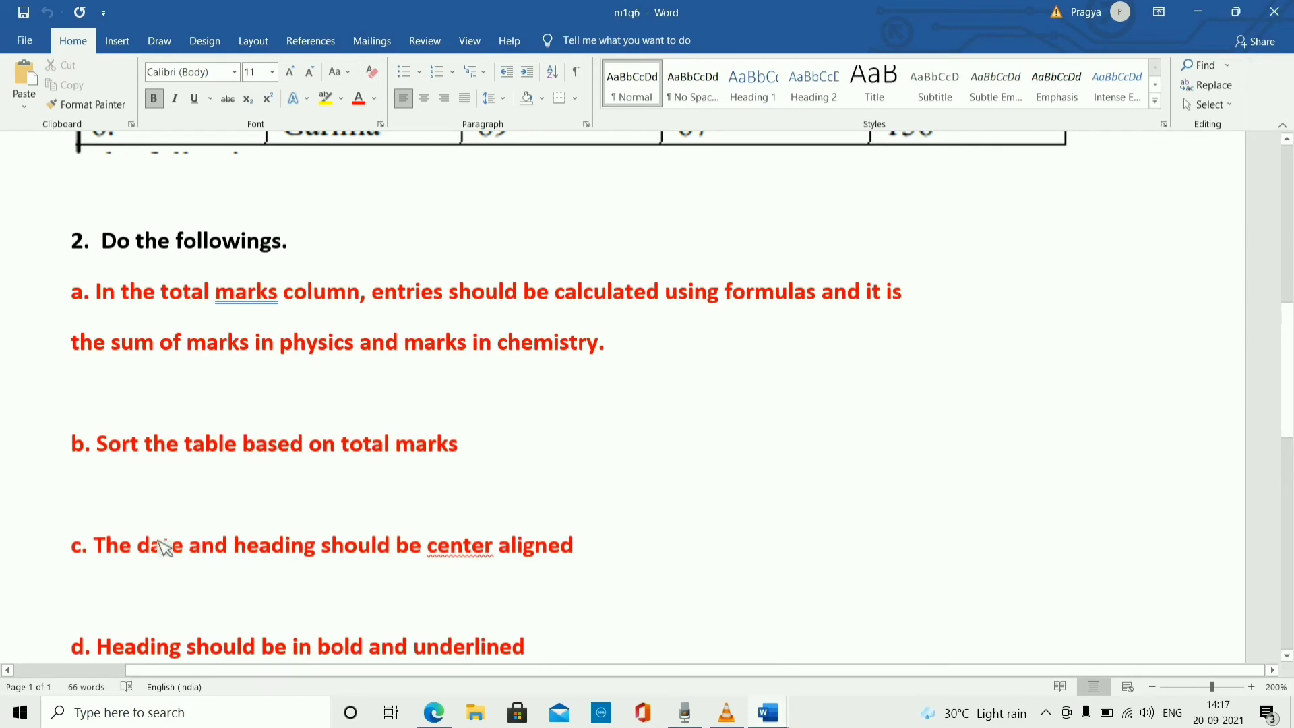
left_click_drag(174, 545, 465, 551)
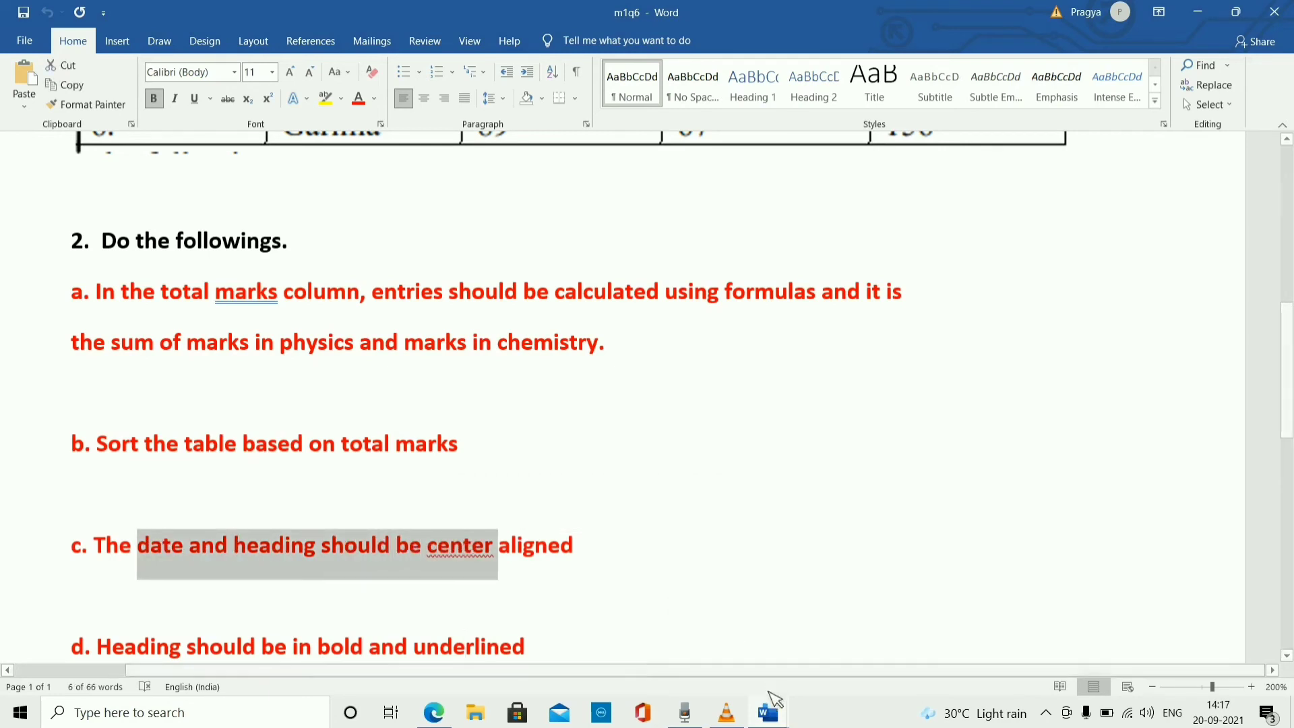
Return to Document3 and move the marks table down, placing the text cursor on the empty line above it
mouse_move(769, 712)
left_click(982, 671)
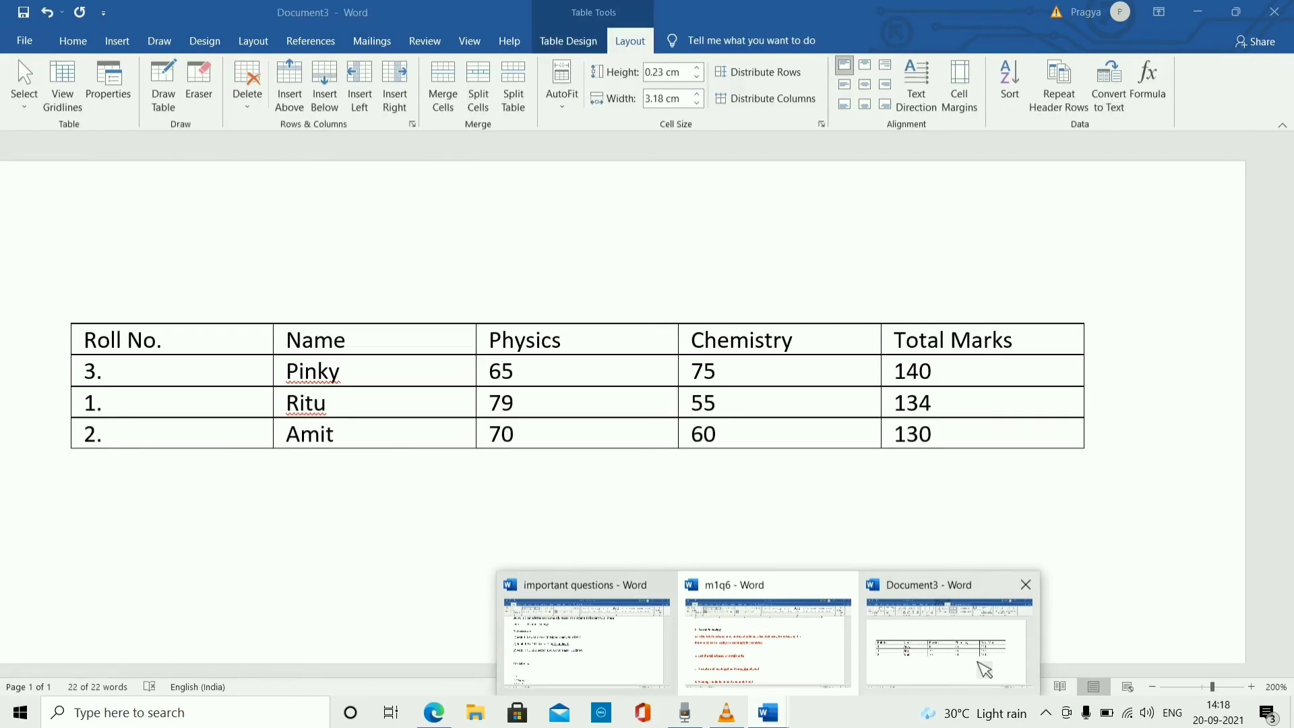
left_click(138, 275)
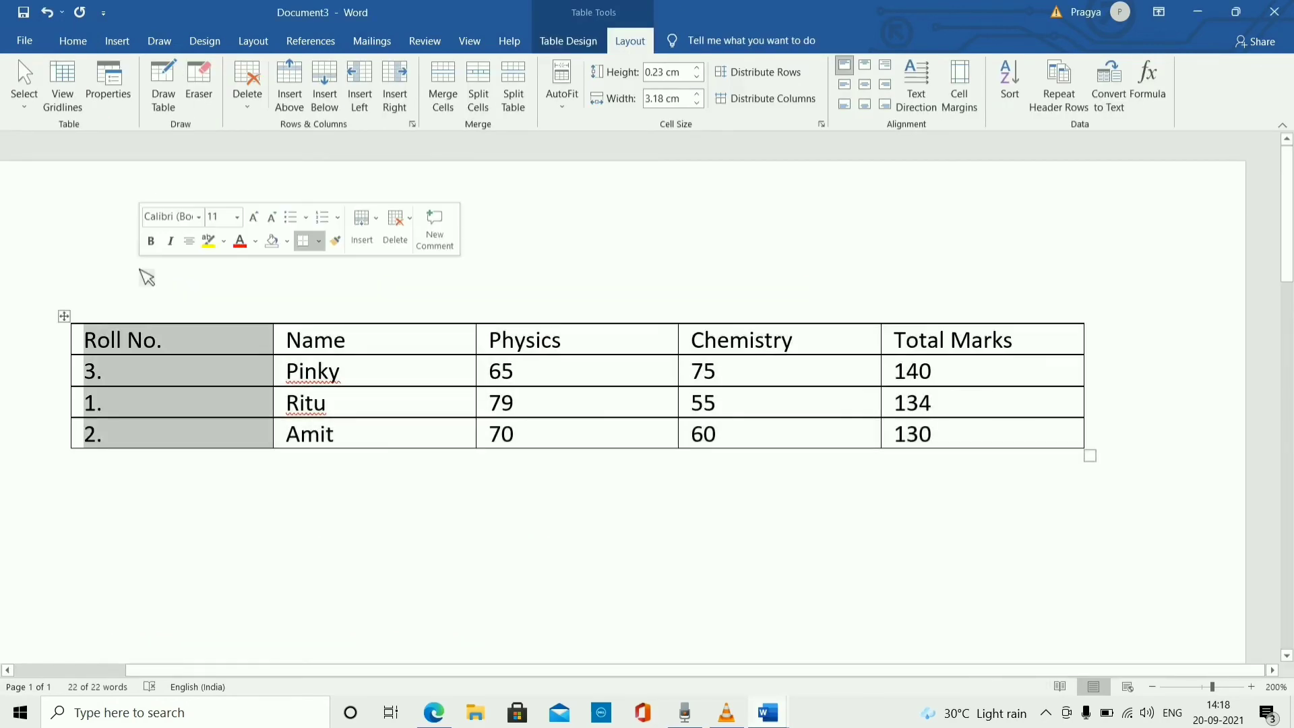
left_click_drag(68, 319, 66, 379)
left_click(108, 290)
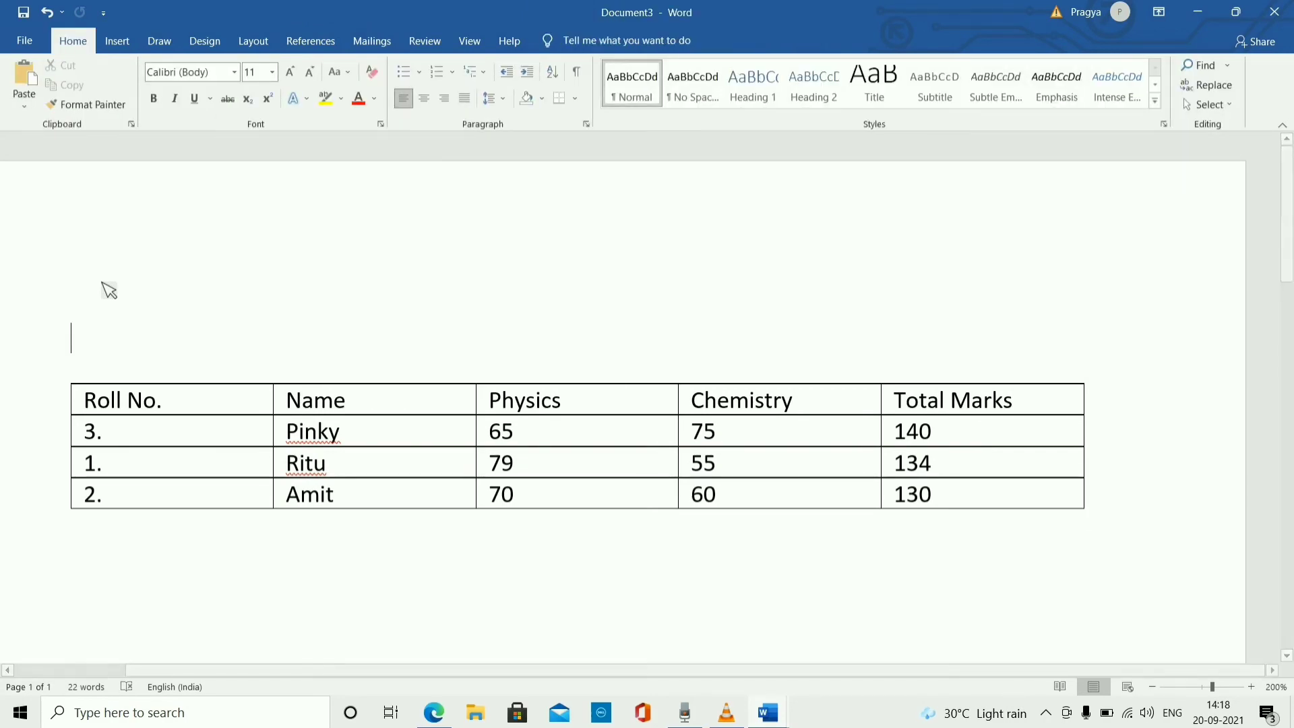
Enter the heading "Marksheet(20/09/2021)" above the table and center it
type("Marksh")
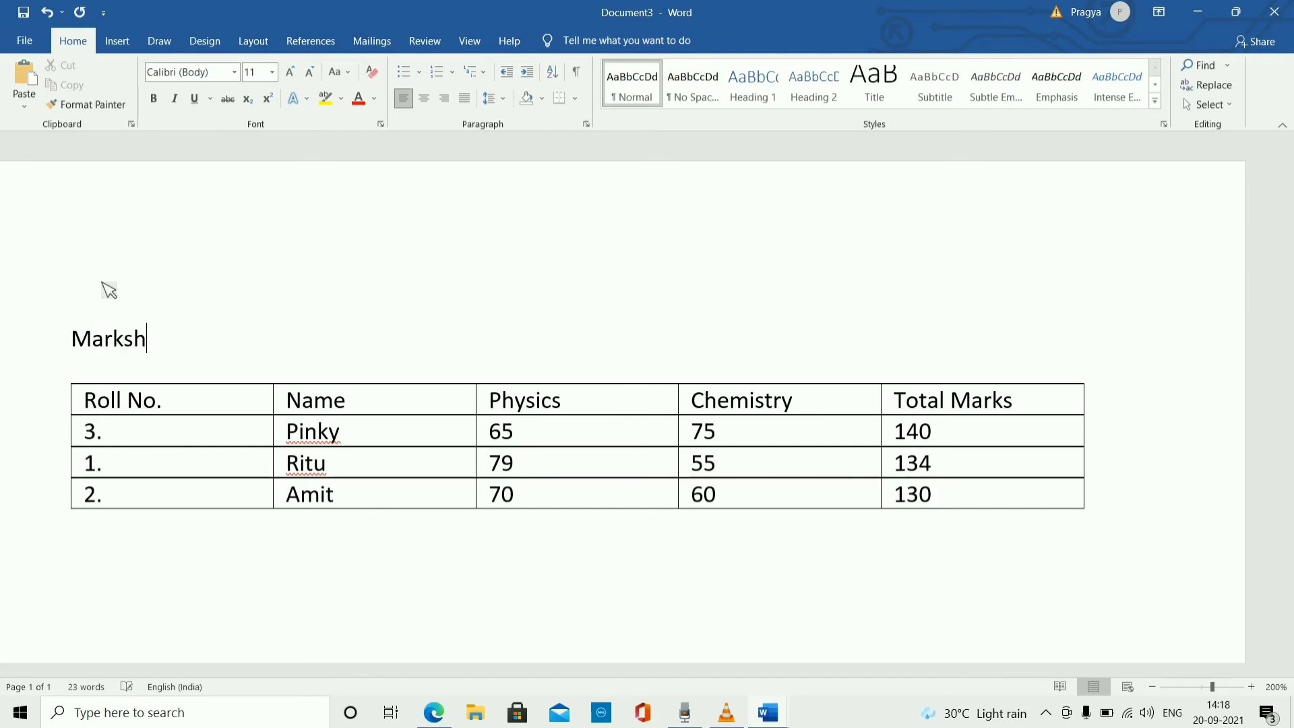
type("eet()20/")
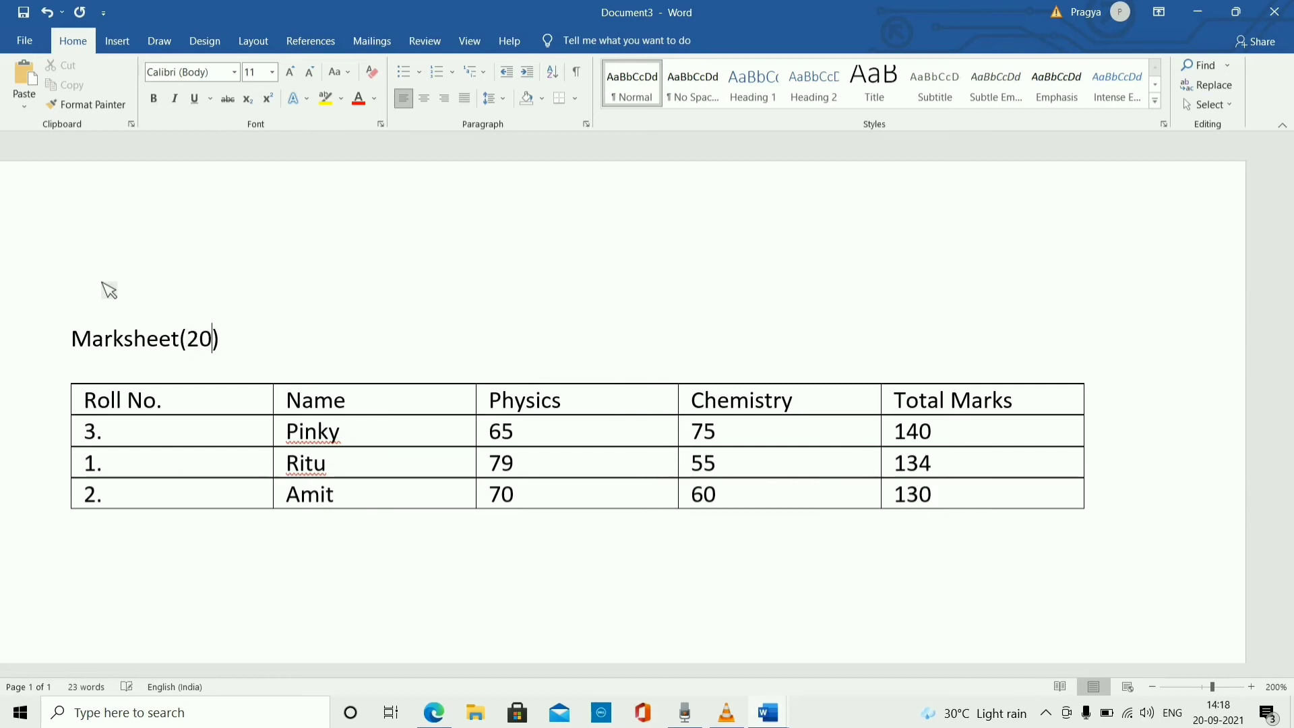
type("09/")
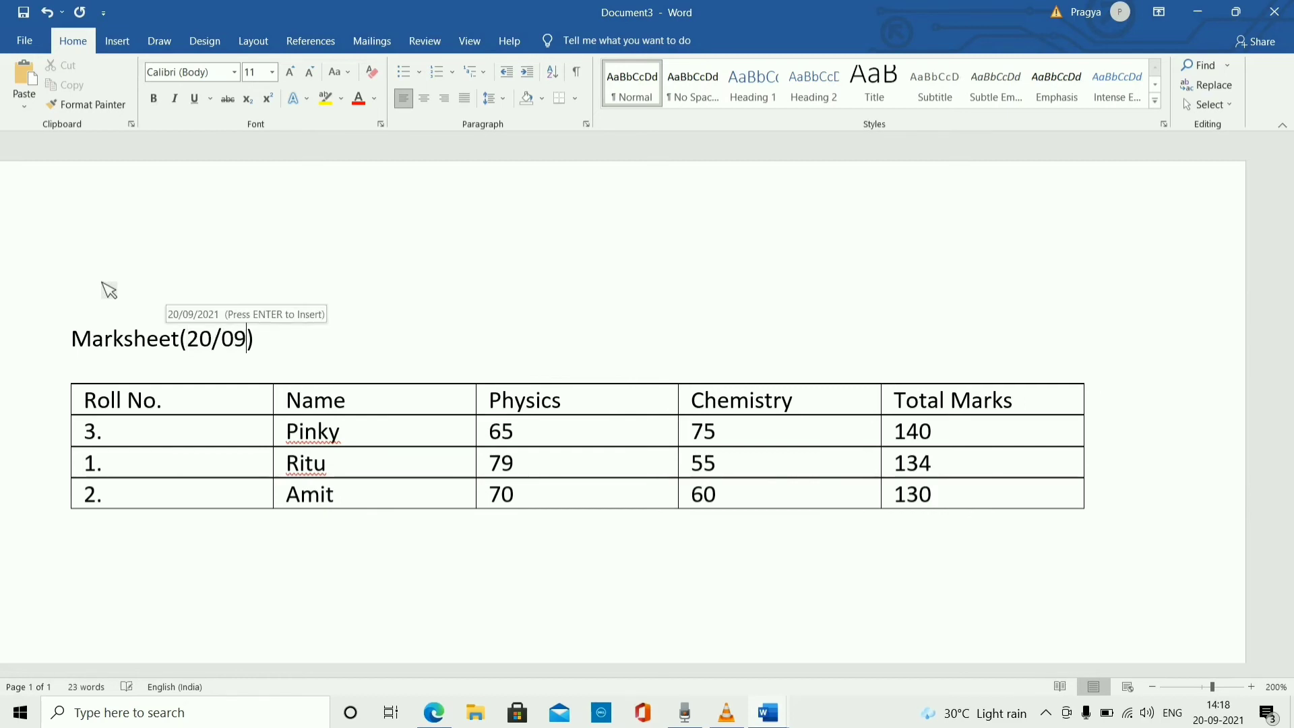
type("2021")
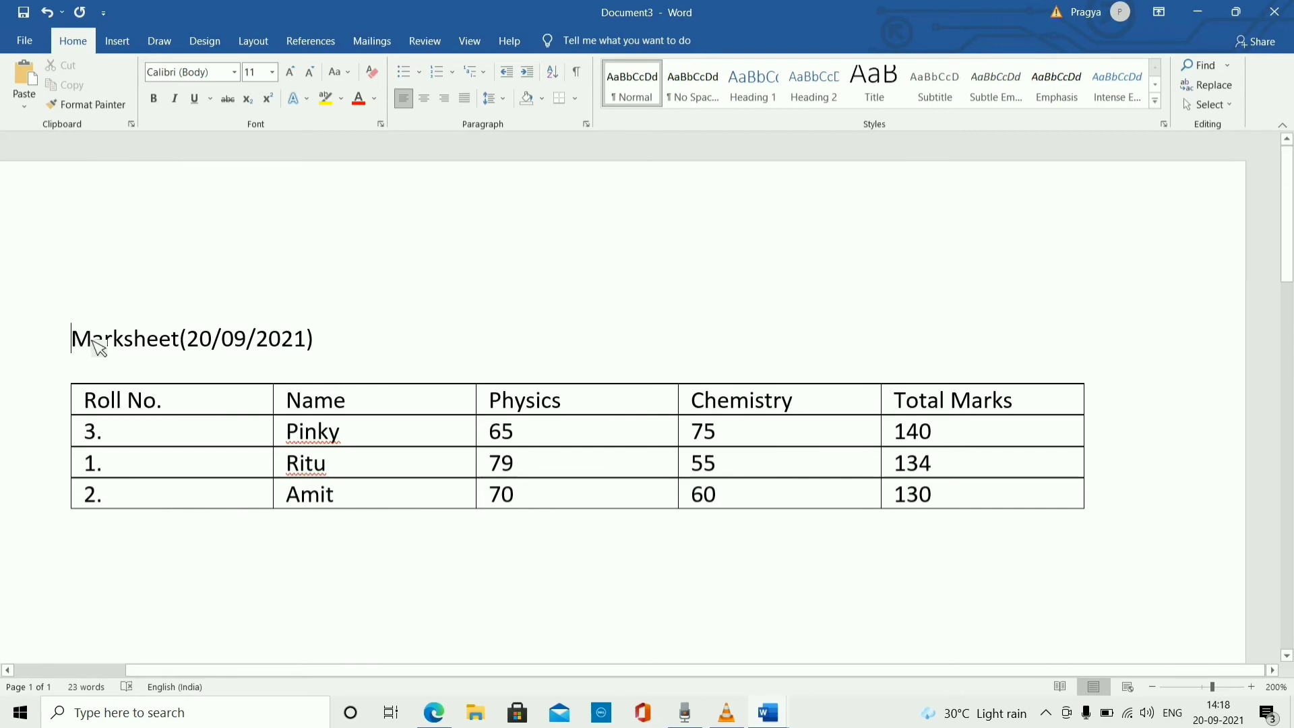
left_click(425, 100)
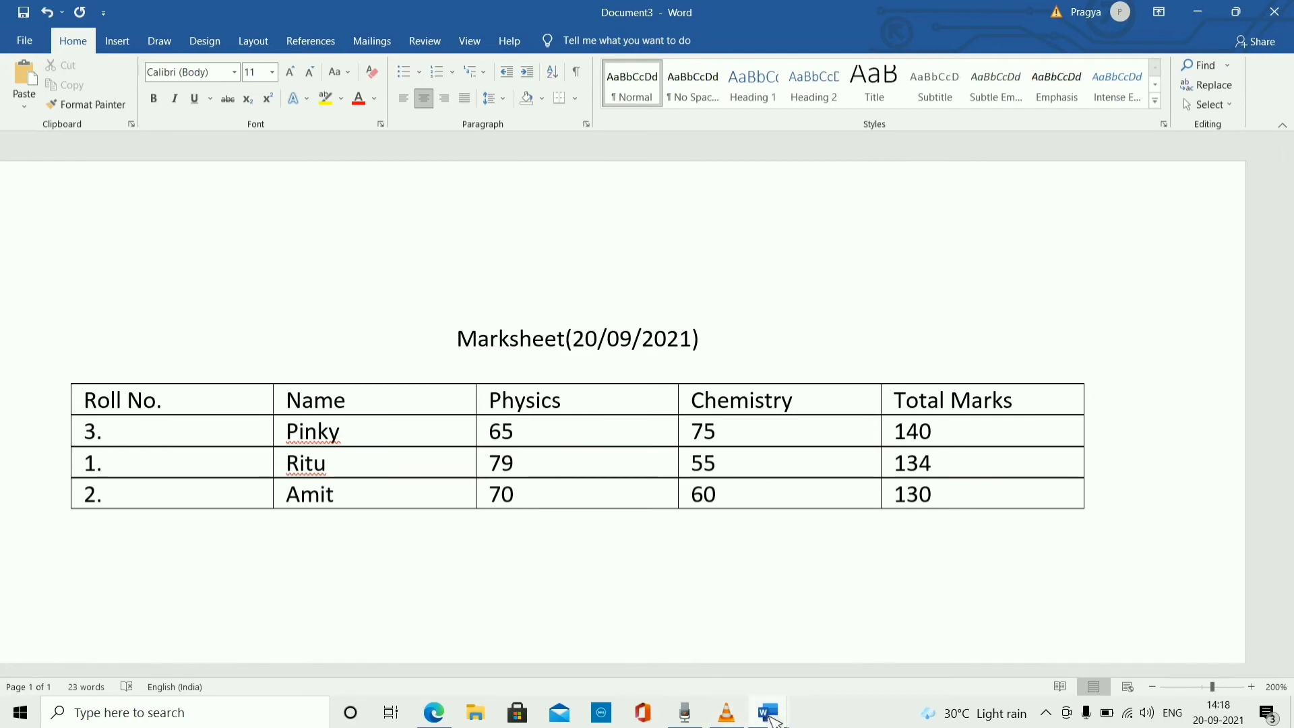
Switch to the m1q6 document and highlight task d on the formatting of the heading
mouse_move(772, 717)
left_click(758, 662)
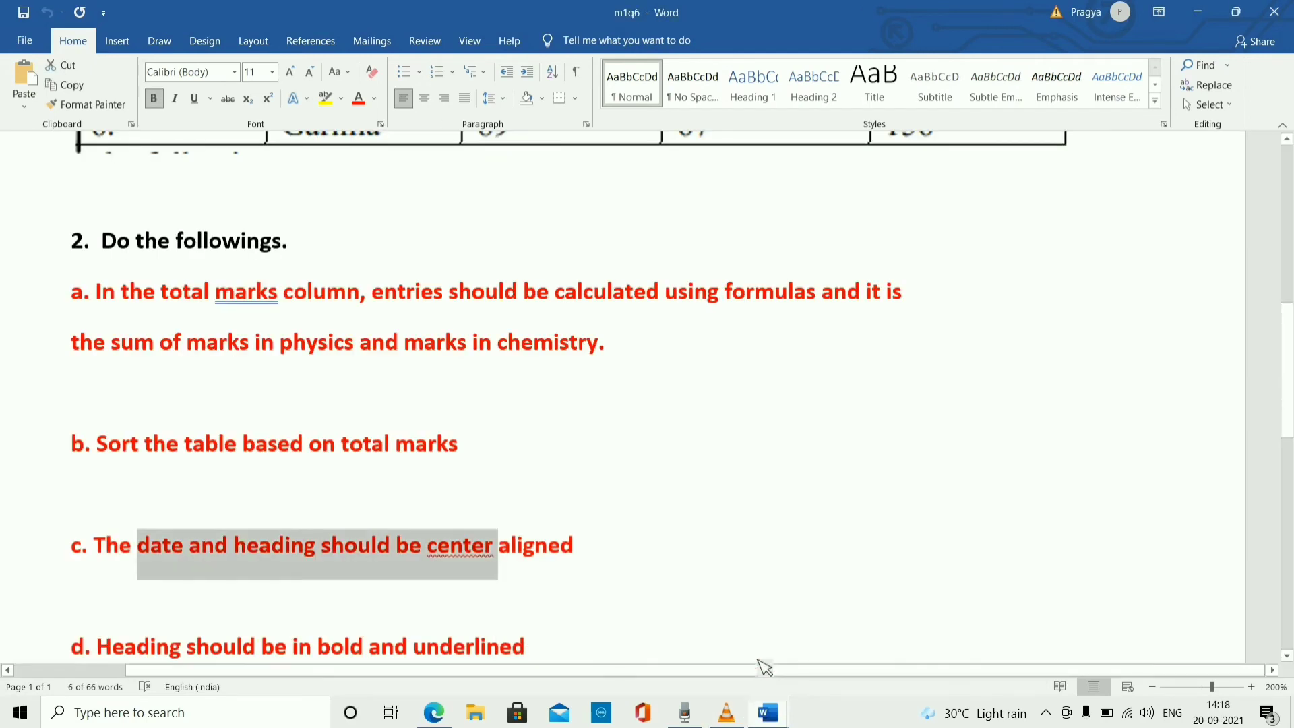
left_click(696, 661)
key("Return")
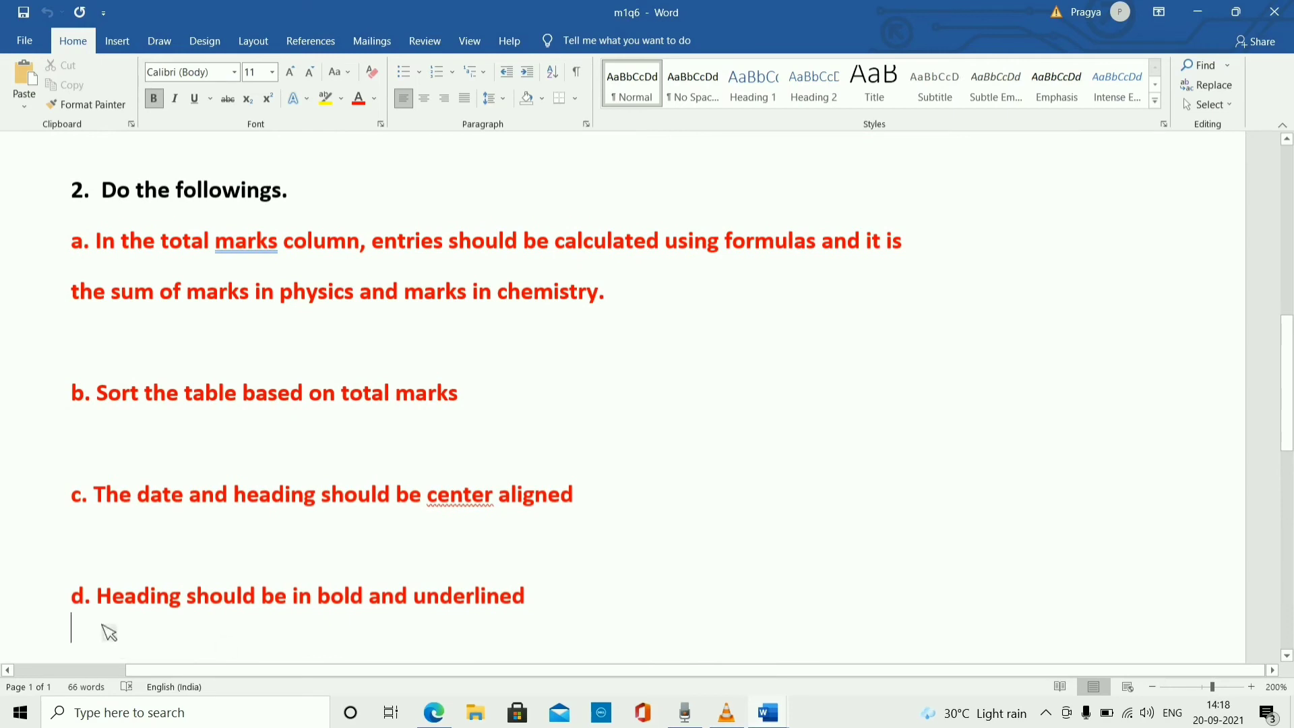
left_click_drag(108, 598, 454, 619)
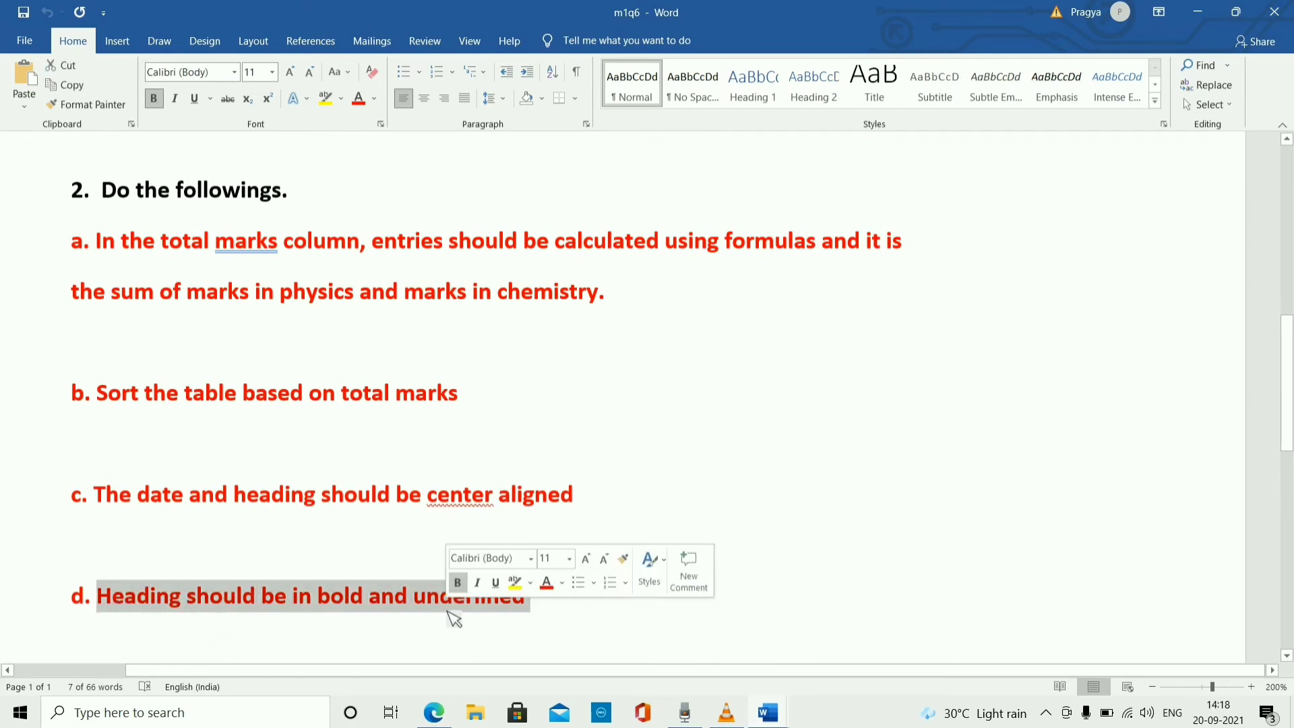
Return to Document3 and make the Marksheet heading line bold and underlined
left_click(768, 709)
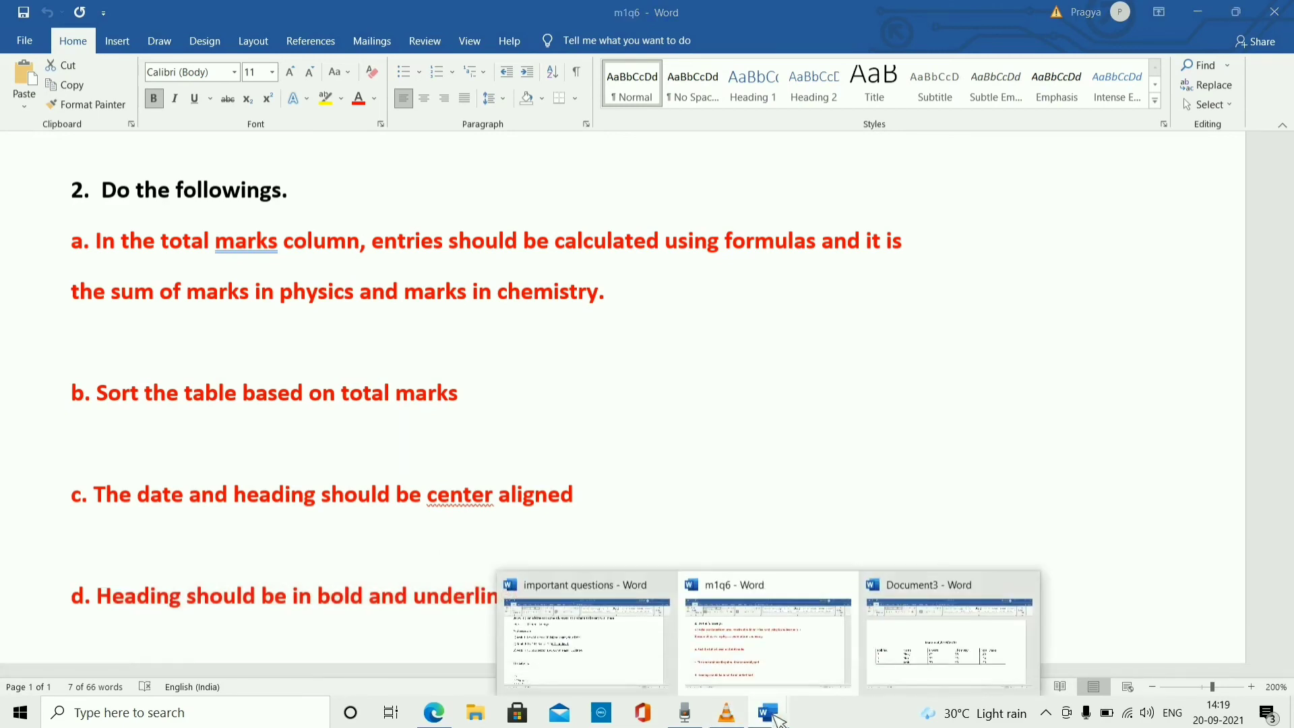
left_click(911, 679)
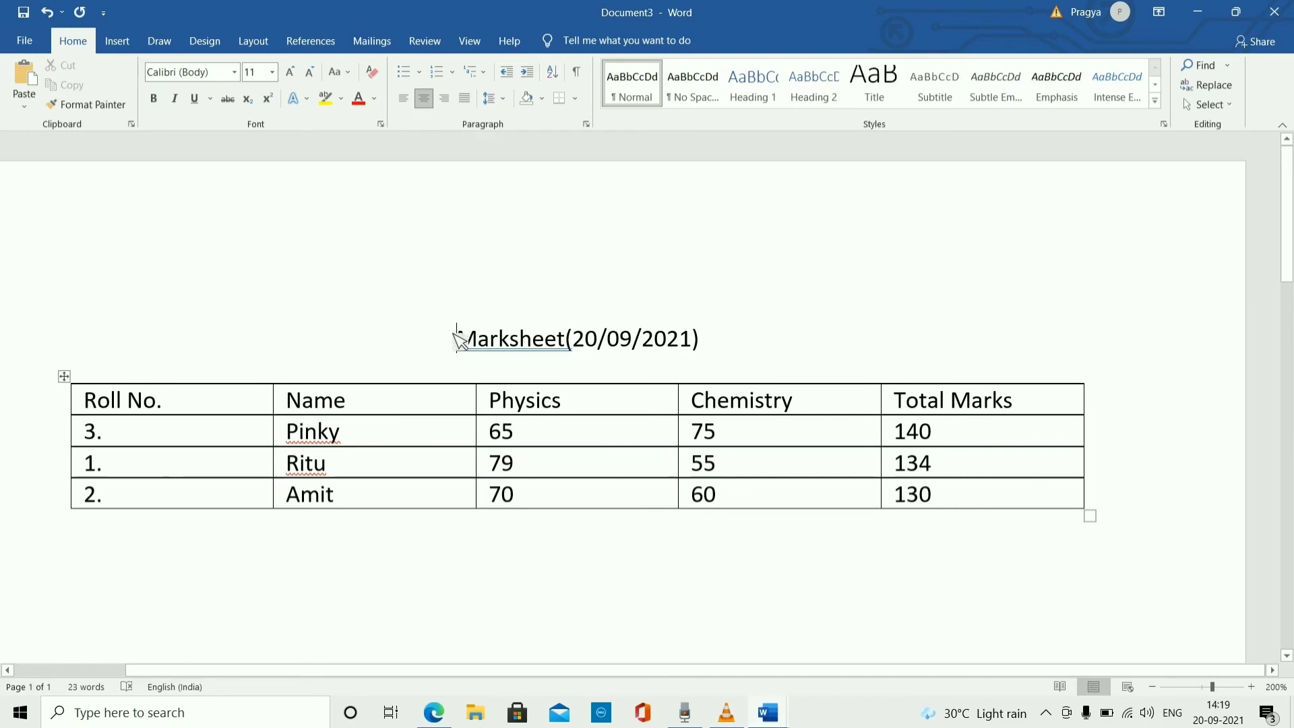
left_click_drag(456, 337, 741, 331)
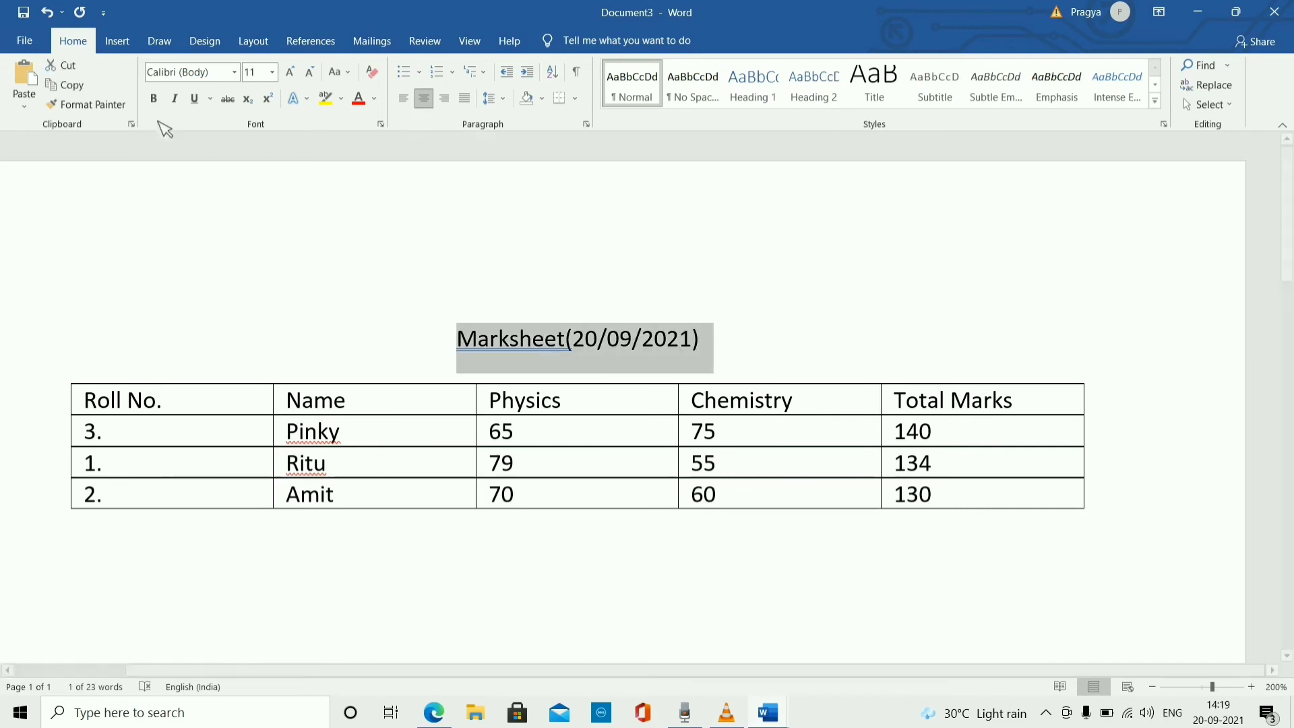
left_click(156, 101)
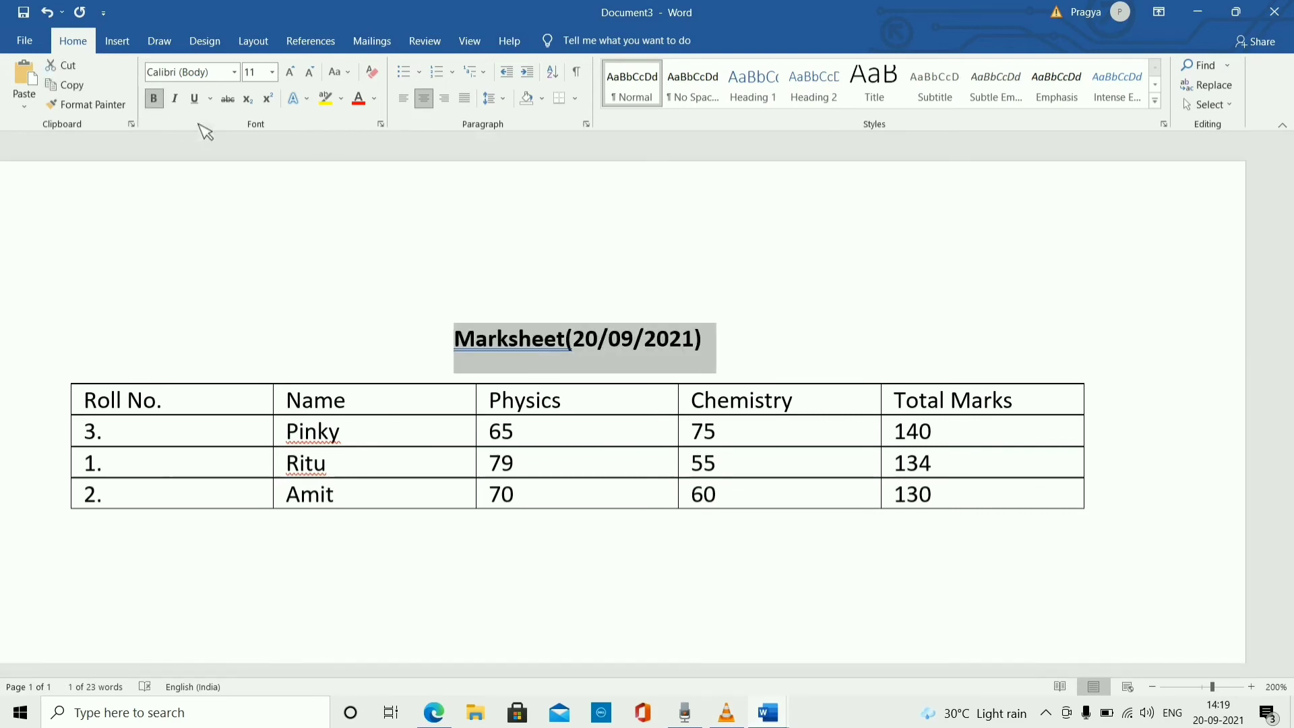
left_click(195, 99)
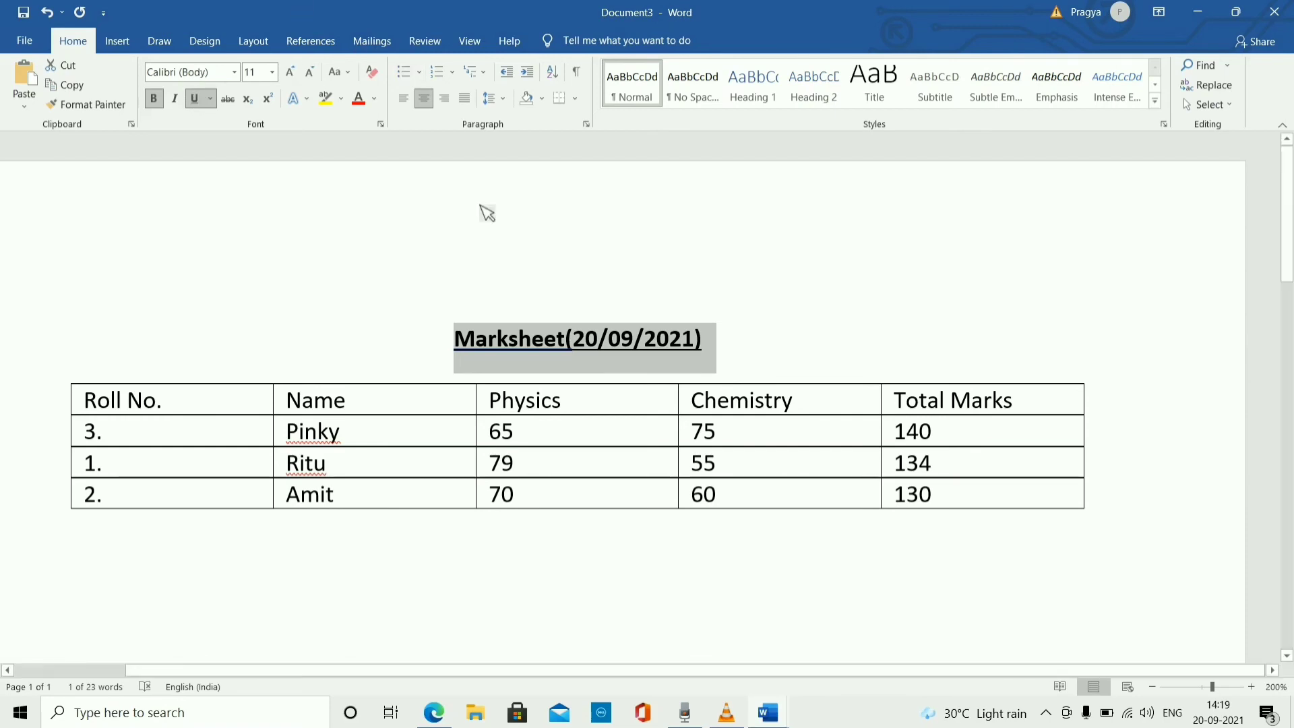
Switch to the m1q6 document and review the listed tasks and the sample table in question 1
left_click(775, 716)
left_click(754, 656)
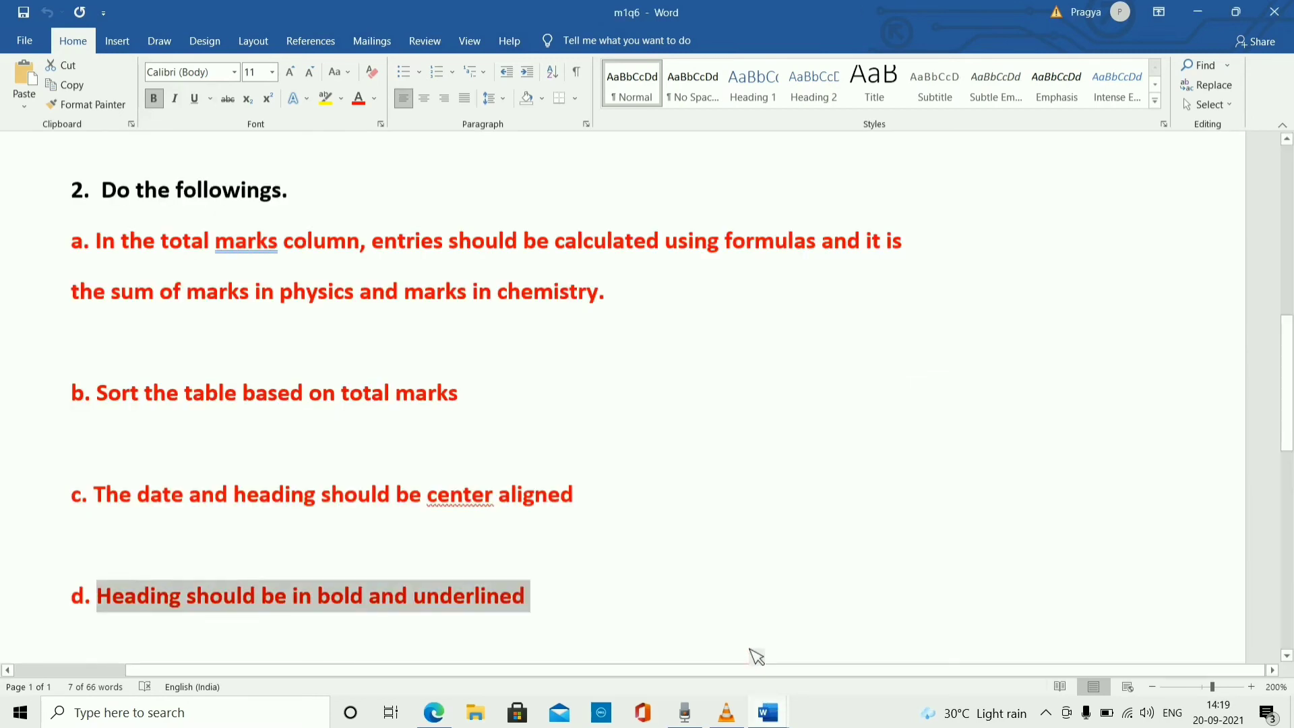
left_click(902, 479)
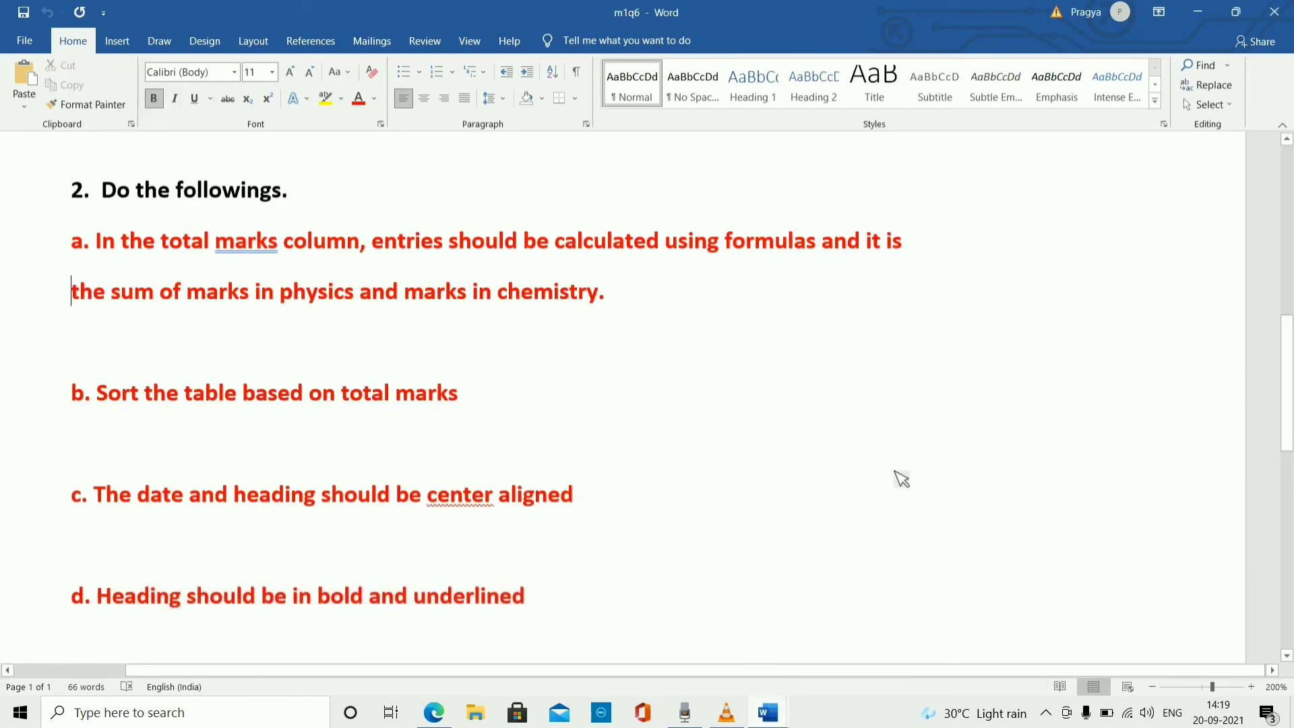
scroll(1161, 216, "up", 7)
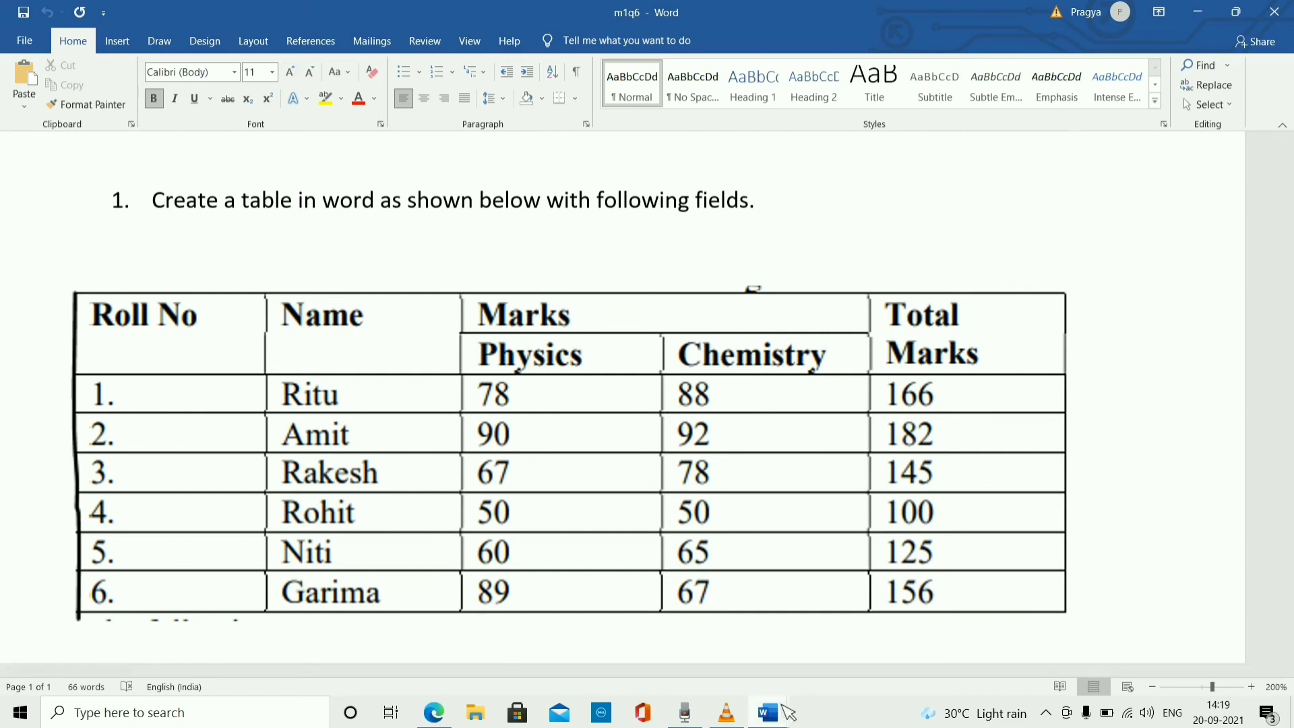
mouse_move(786, 712)
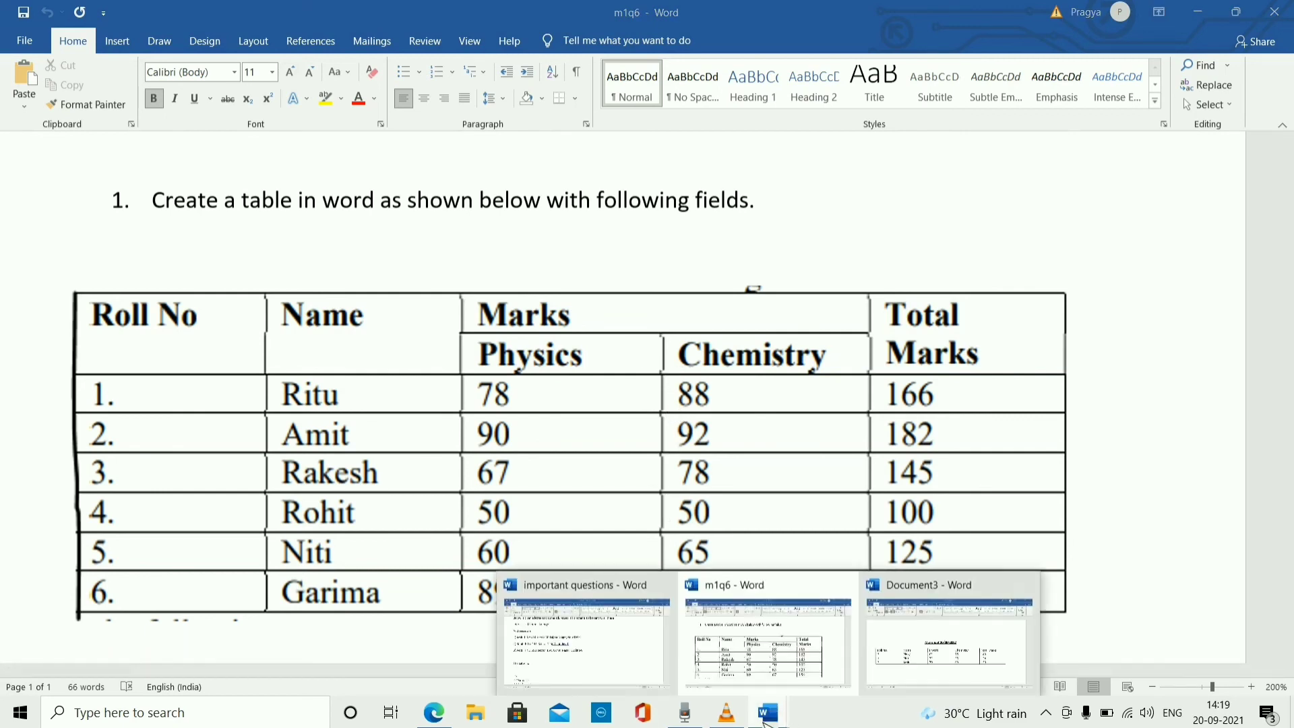
Return to Document3 and insert an empty row above the marksheet table's header row
left_click(916, 674)
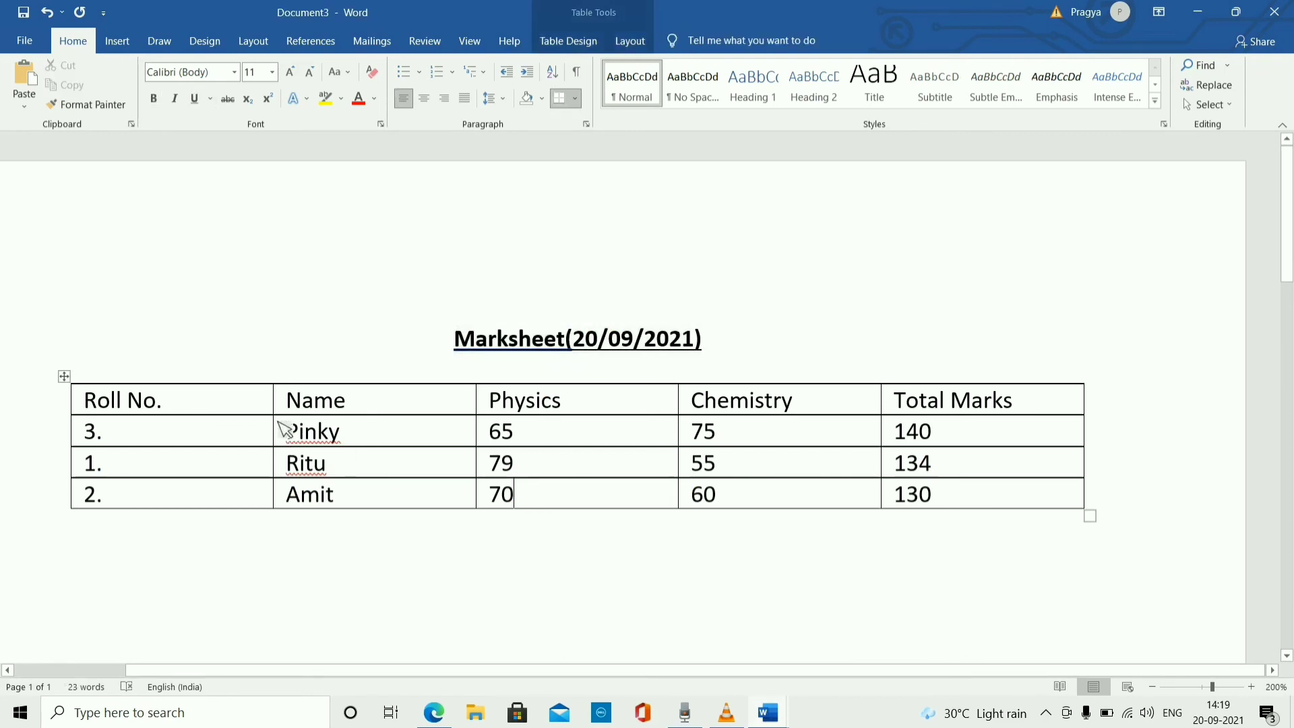
right_click(221, 407)
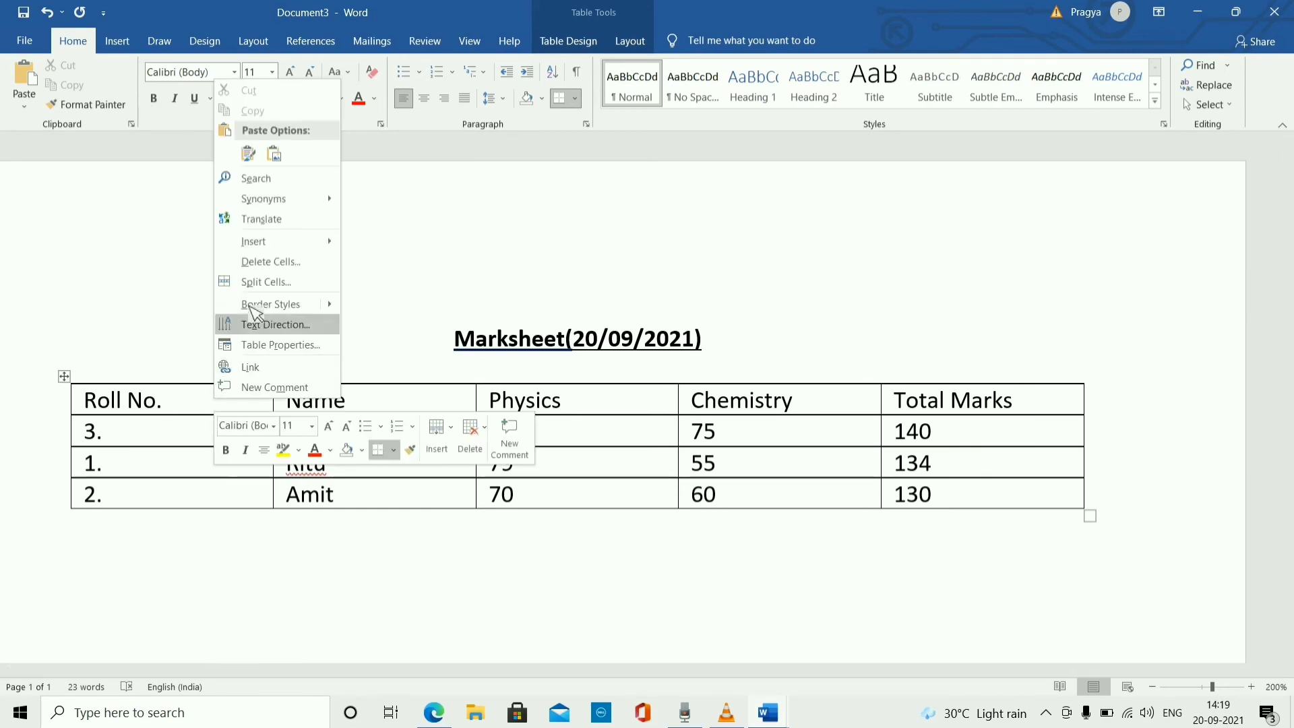
mouse_move(280, 247)
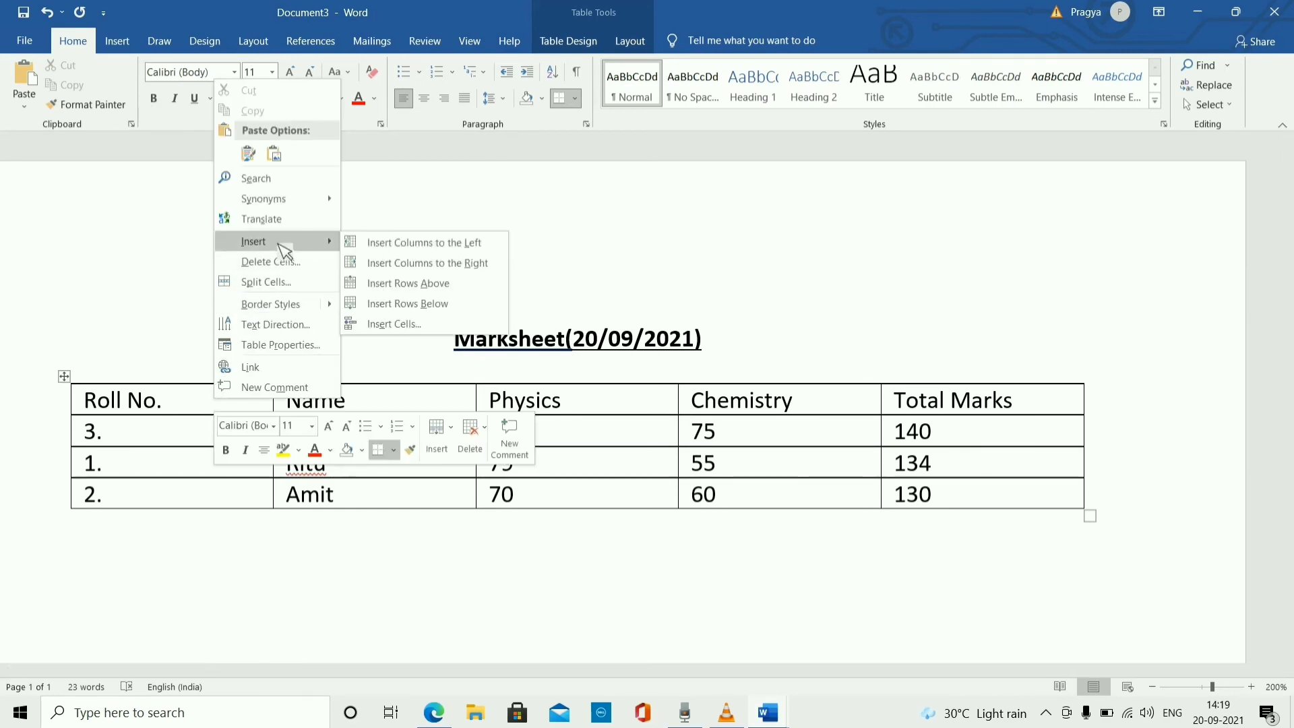
left_click(417, 289)
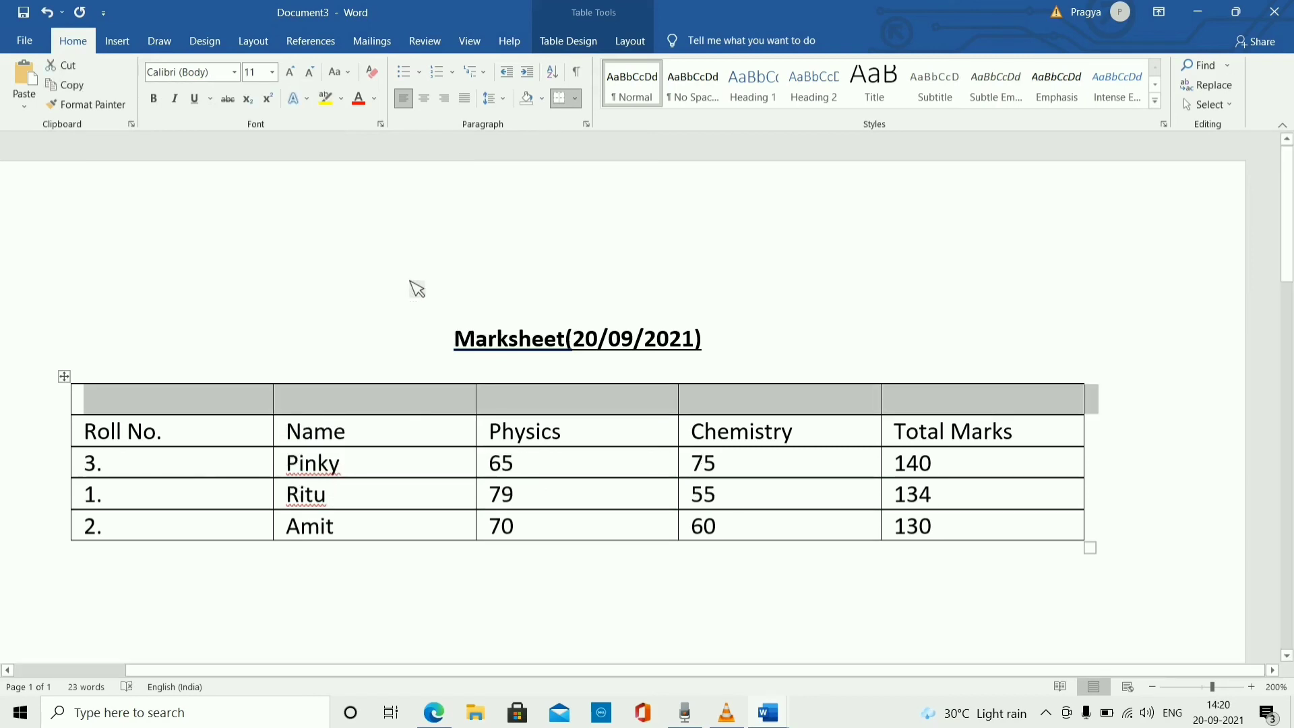
left_click(262, 266)
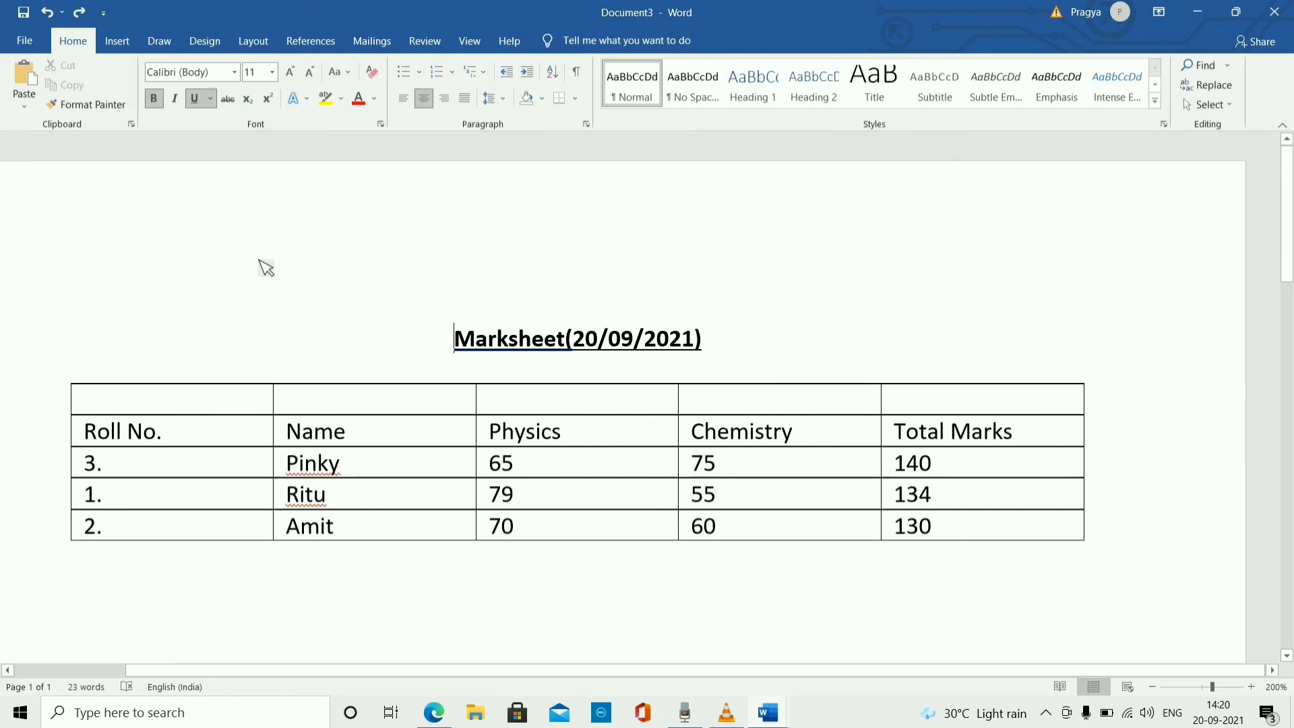
Enter "Marks" in the empty cell above Physics and merge it with the cell above Chemistry
left_click(511, 404)
type("Marks")
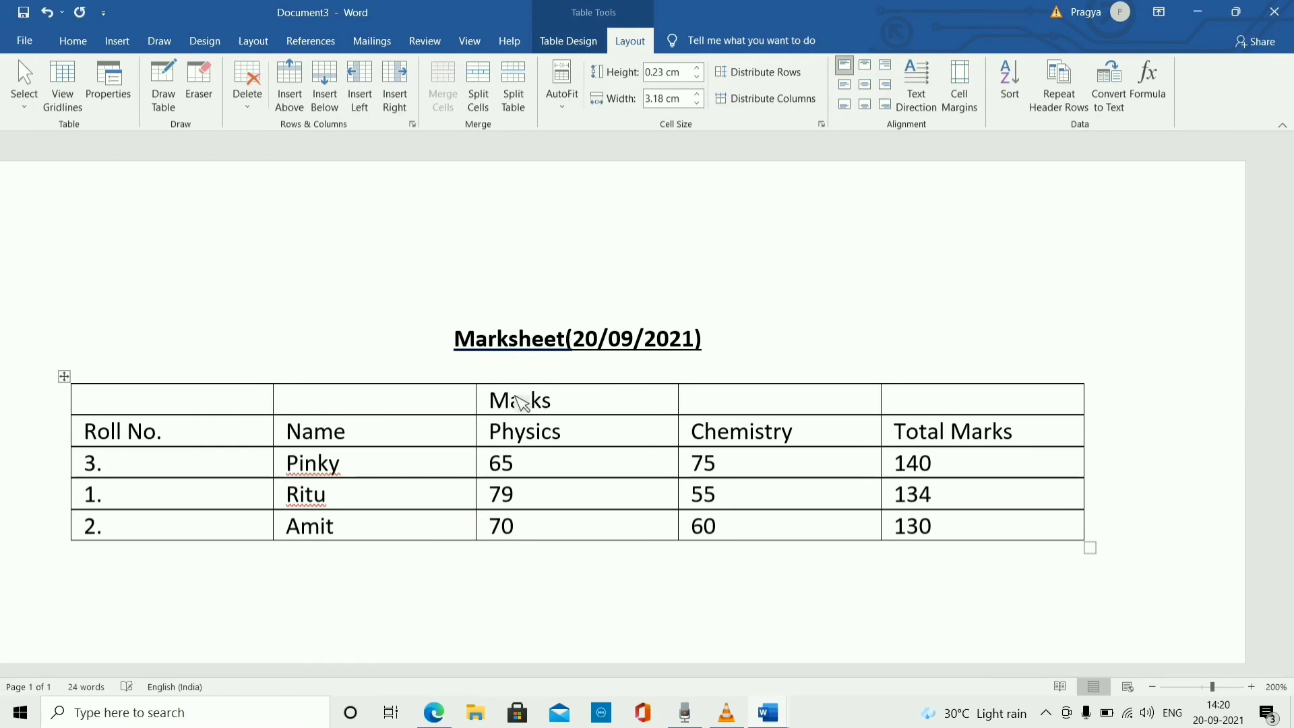
left_click_drag(616, 398, 720, 403)
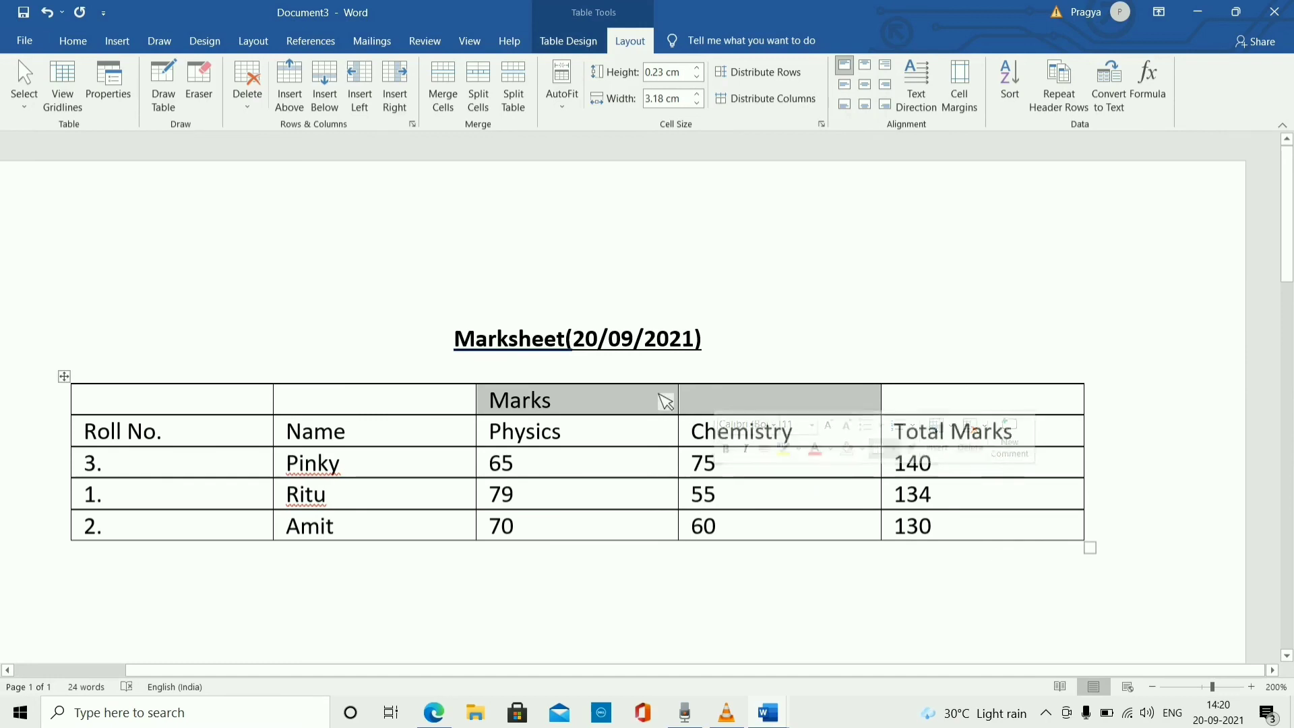
left_click(678, 408)
left_click_drag(677, 406, 760, 403)
left_click(610, 402)
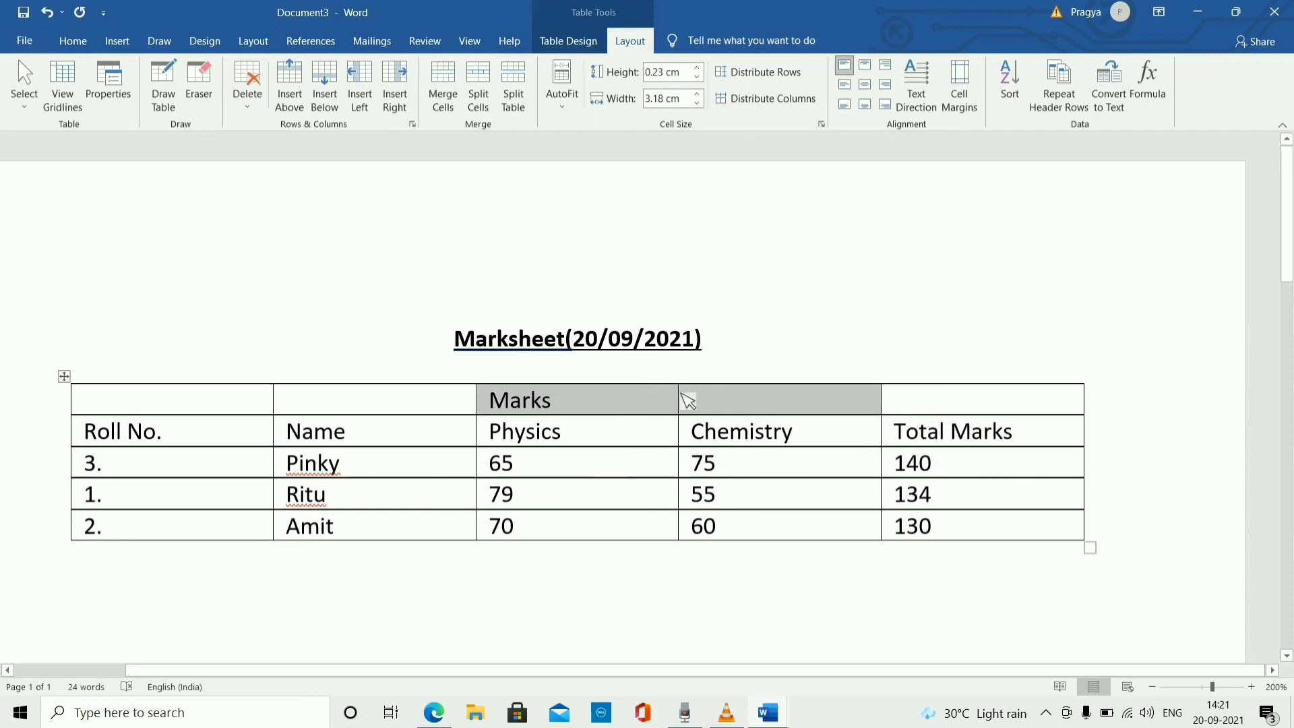
left_click(443, 98)
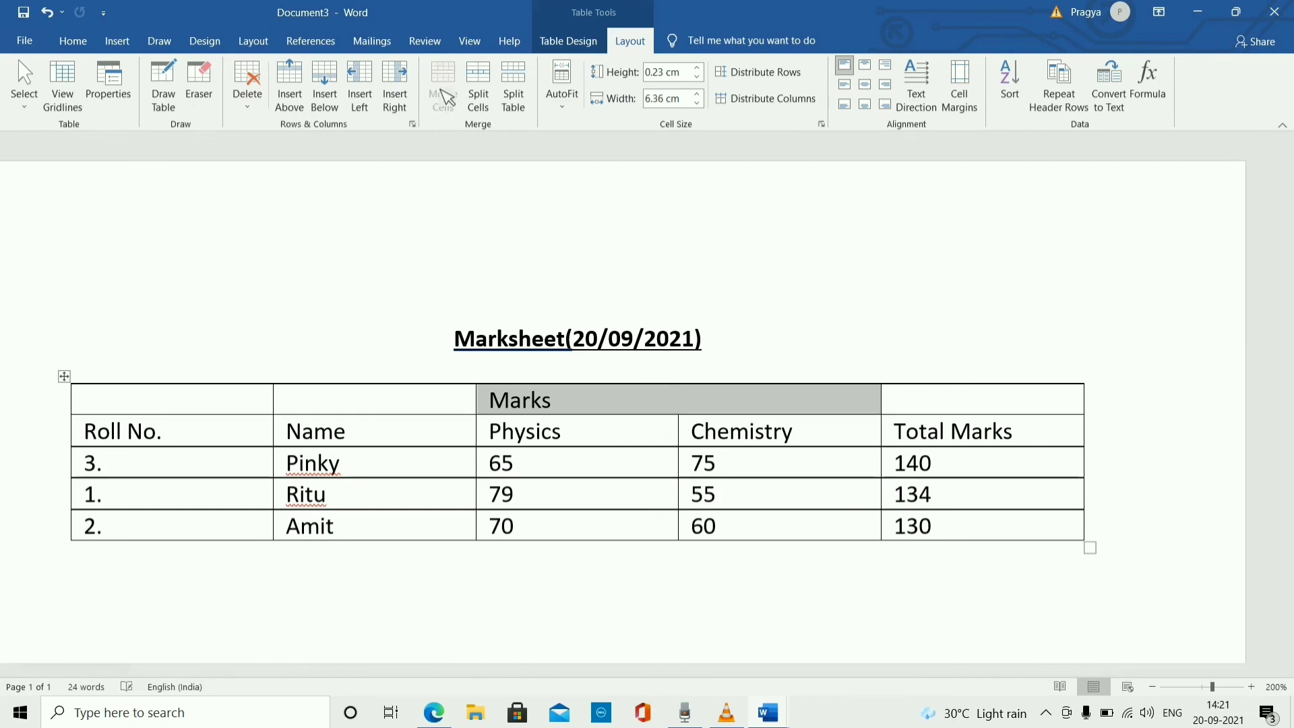
left_click(691, 279)
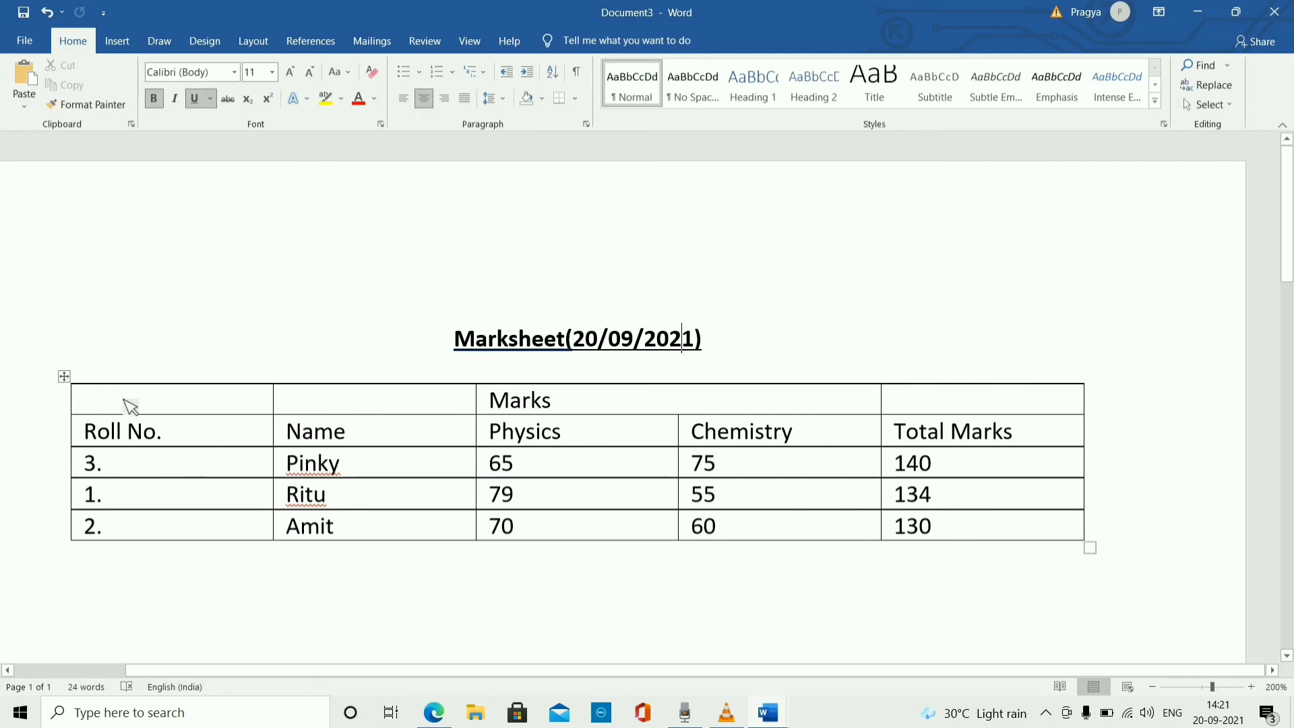
Merge the Roll No., Name and Total Marks header cells each with the empty cell above them
left_click_drag(159, 433, 172, 439)
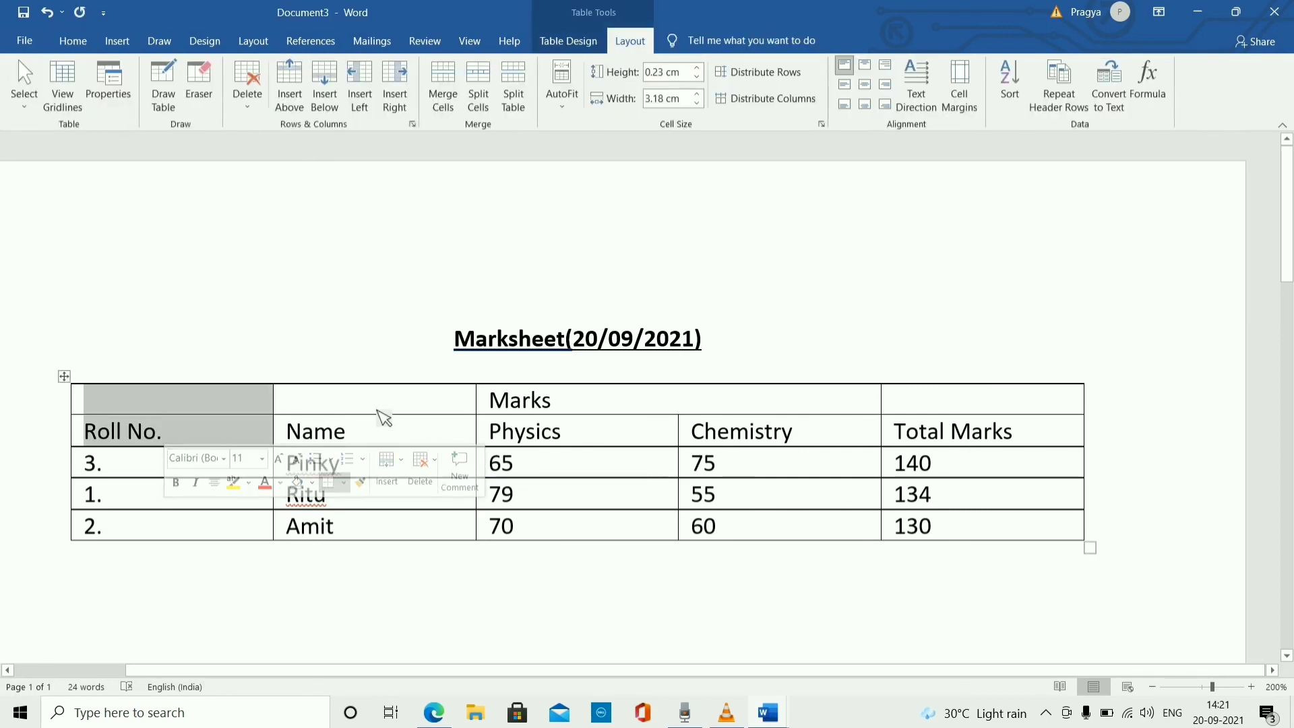
left_click(442, 101)
left_click_drag(312, 398, 372, 437)
left_click(443, 96)
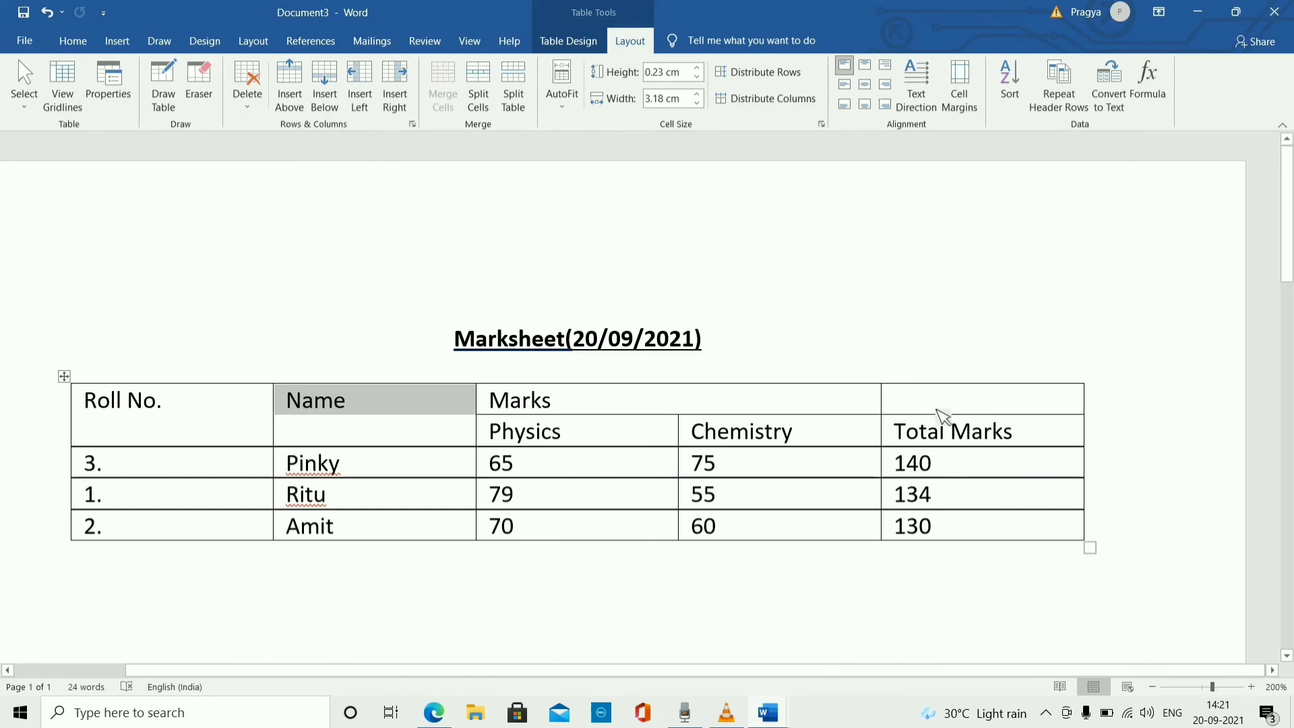
left_click_drag(939, 410, 988, 434)
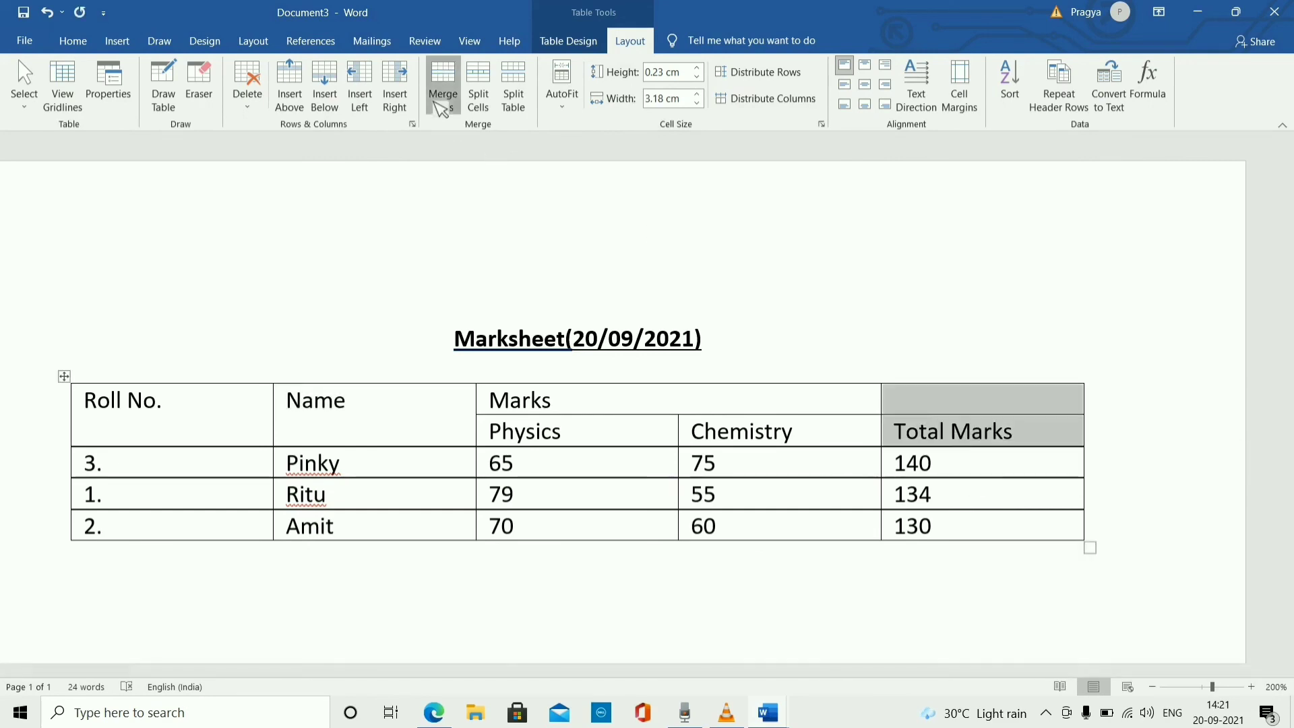
left_click(443, 98)
left_click(704, 234)
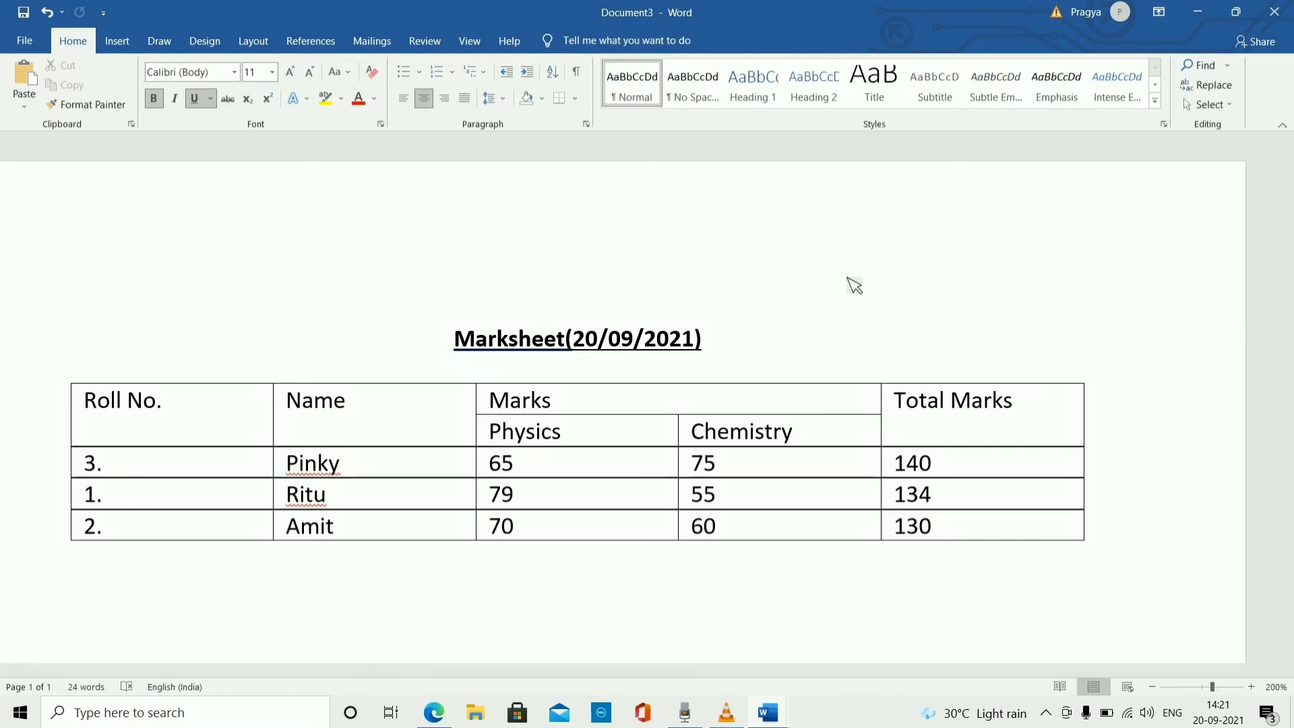
Try to sort the marksheet table with its merged header cells
left_click(742, 405)
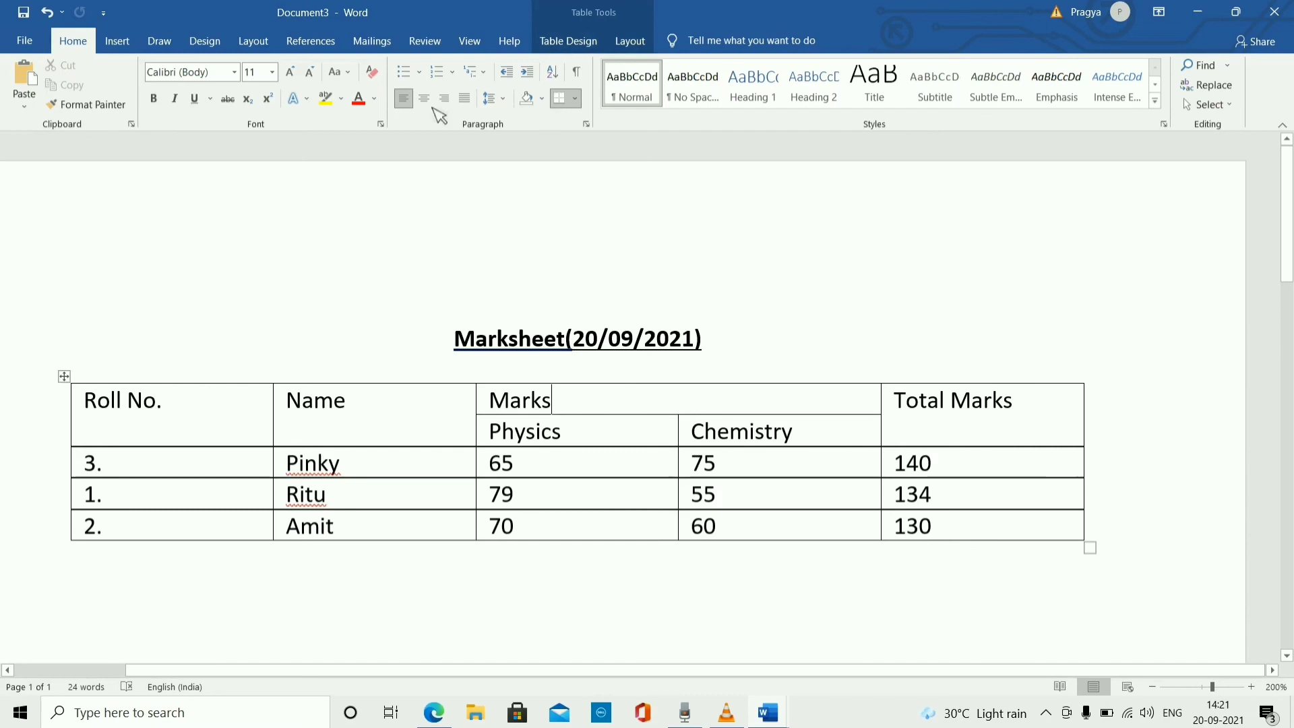
left_click(631, 40)
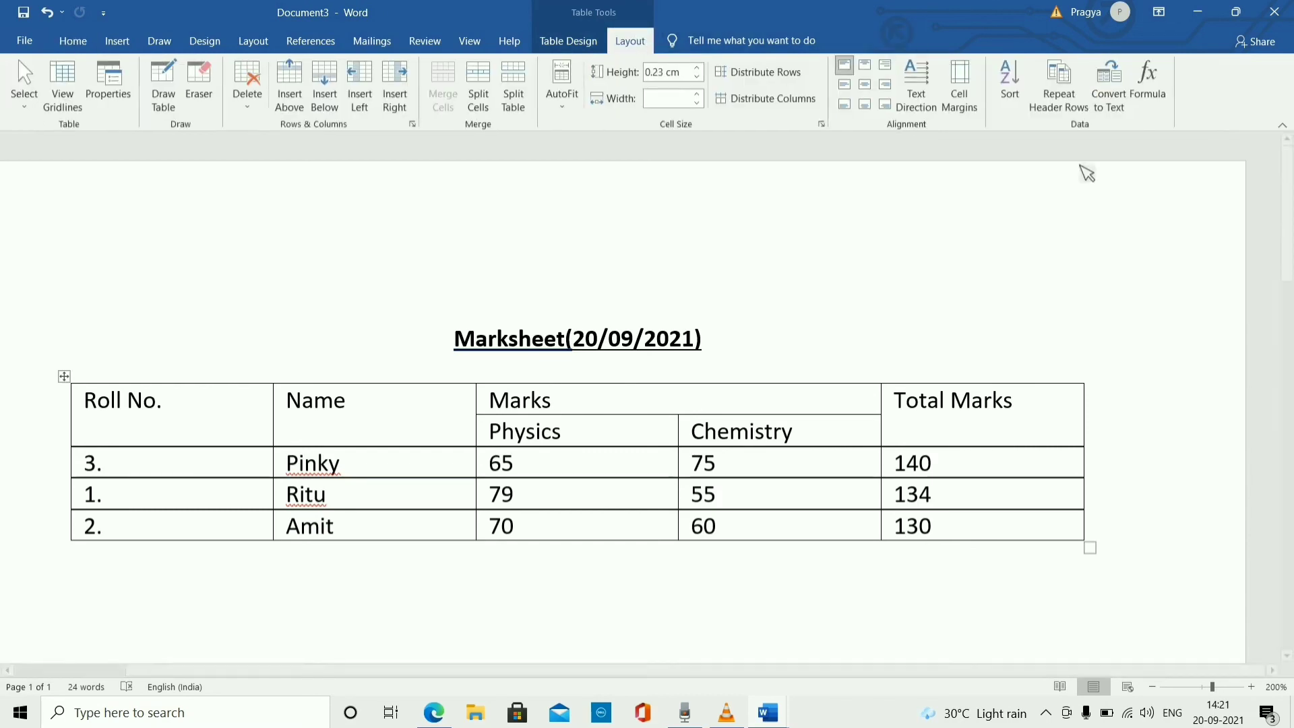
left_click(1013, 99)
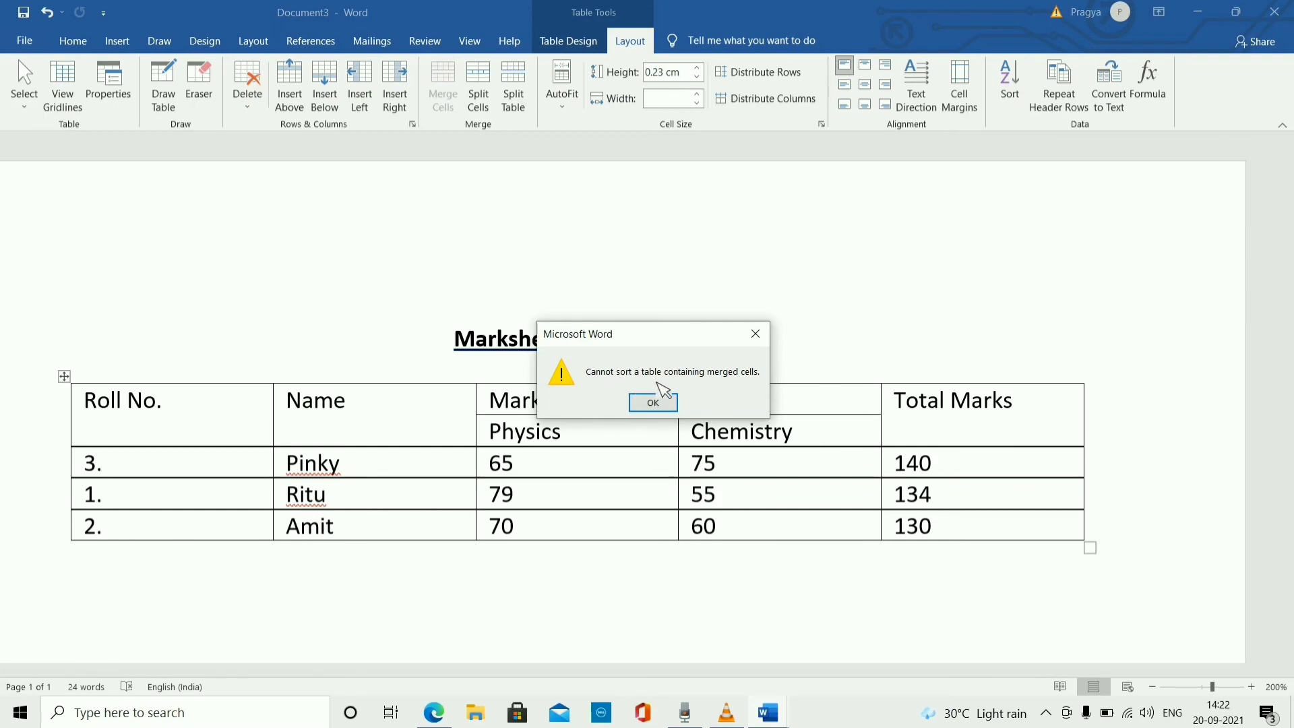
left_click(654, 403)
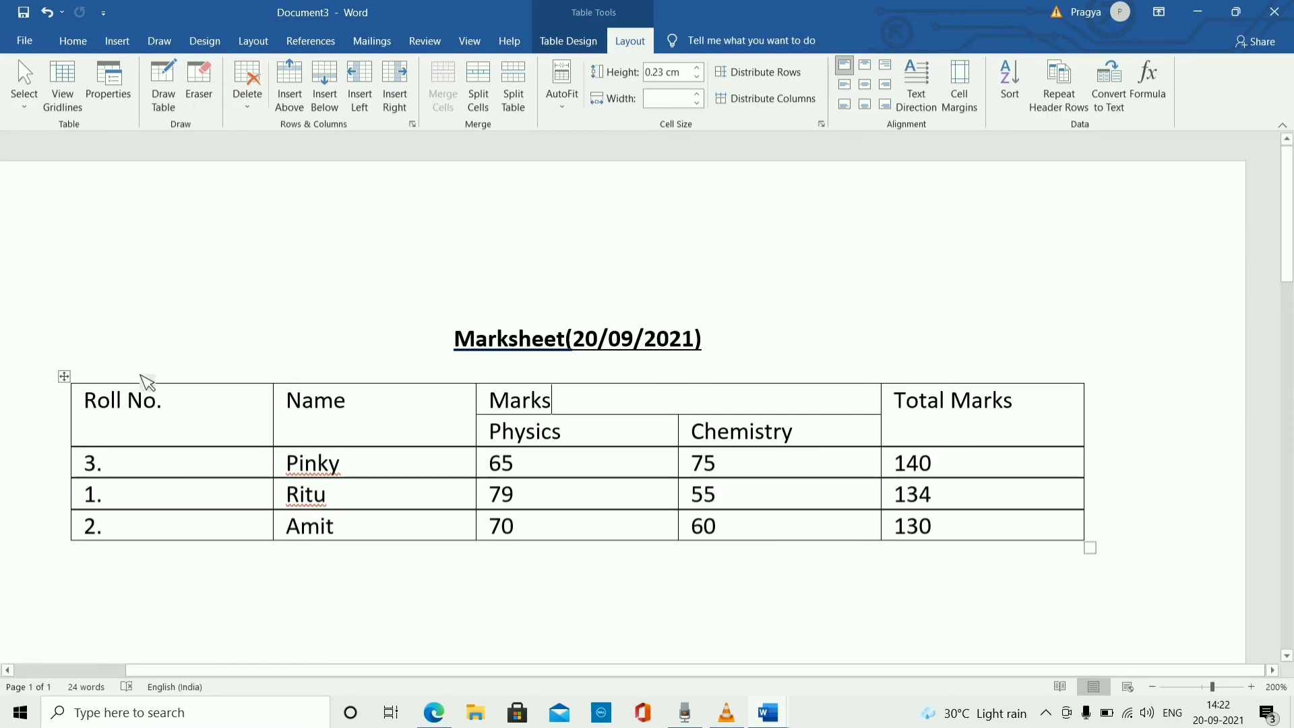
Make the text in the table's two header rows, from Roll No. to Total Marks, bold
left_click_drag(90, 405, 1085, 431)
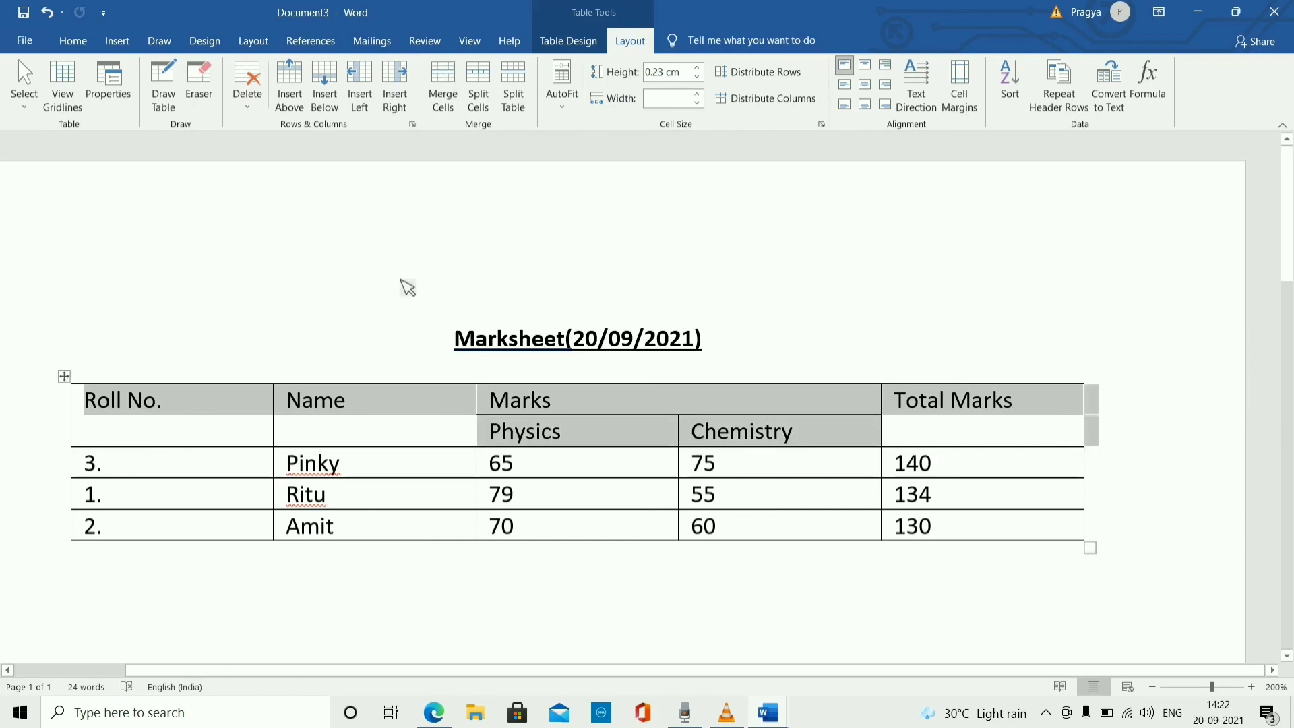
left_click(568, 41)
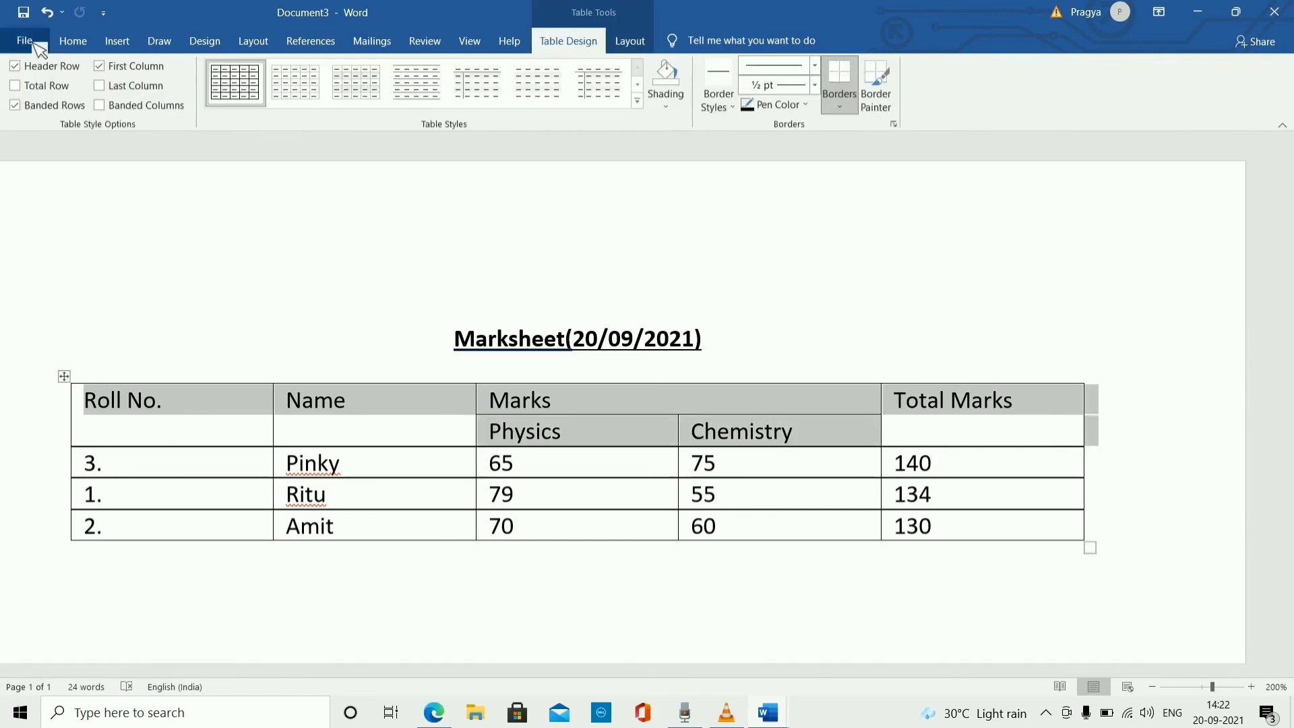
left_click(72, 41)
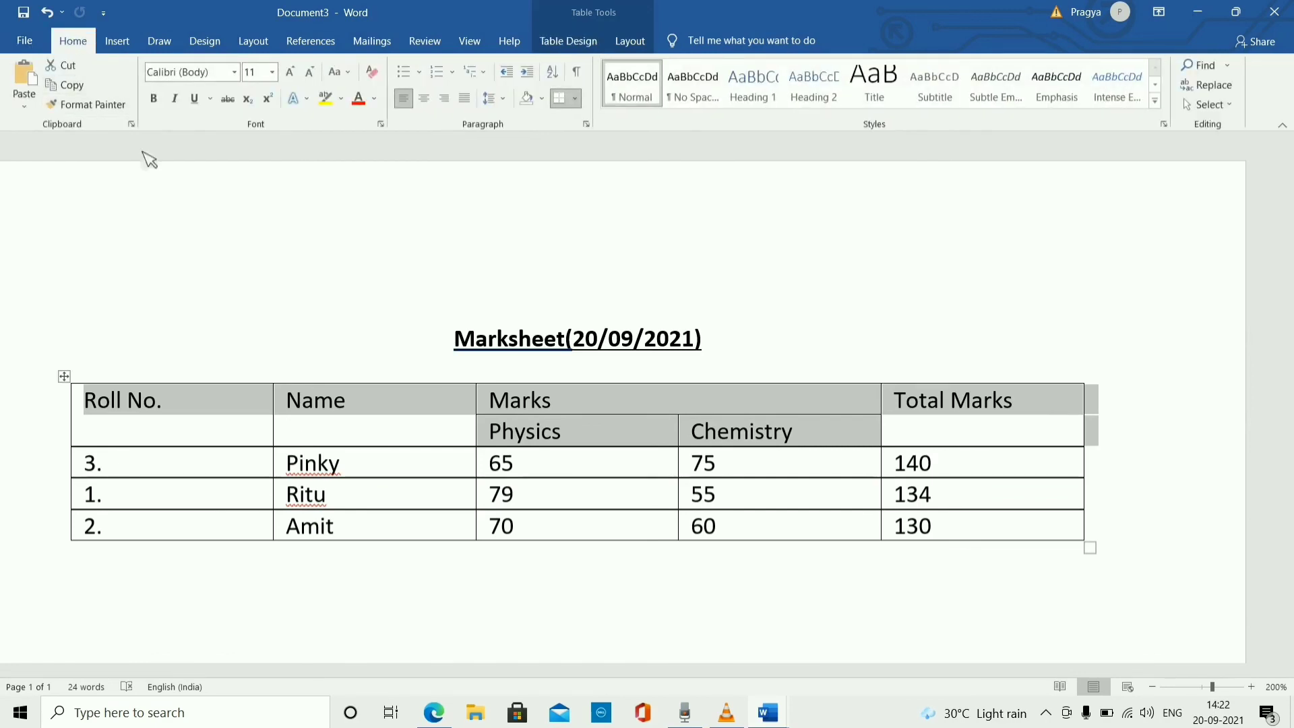
left_click(158, 98)
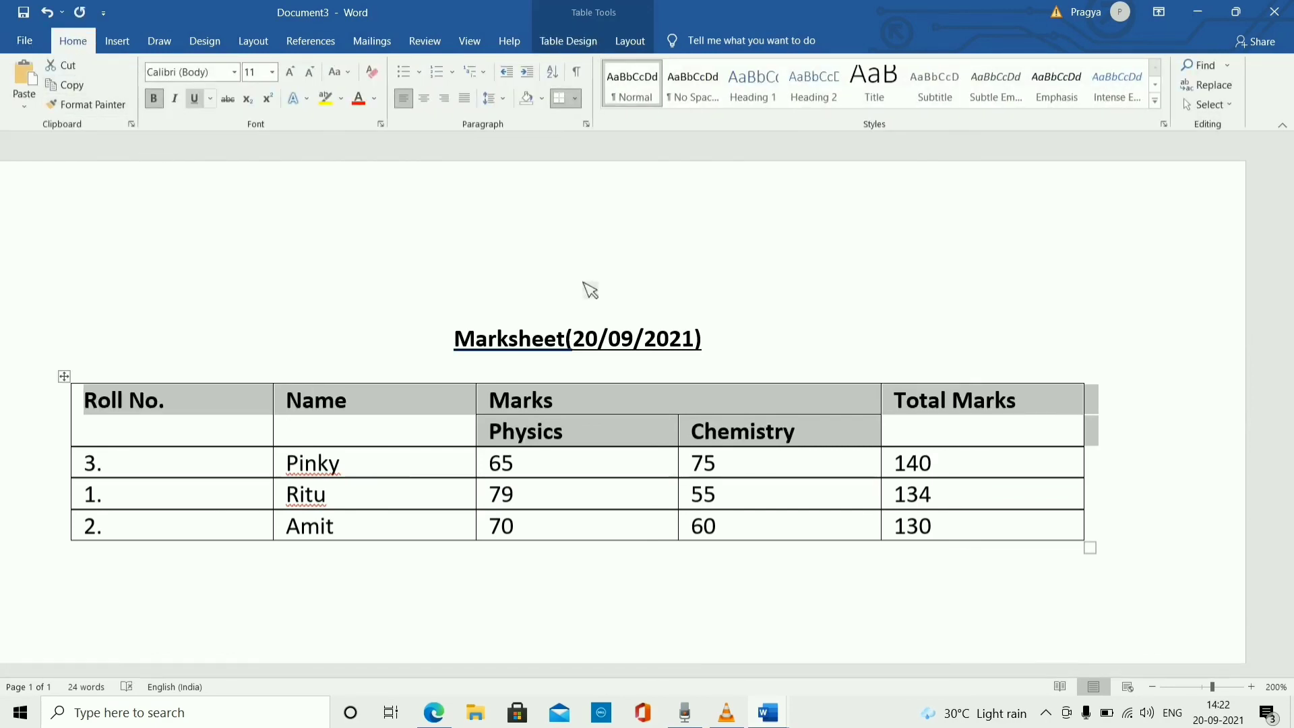
left_click(771, 317)
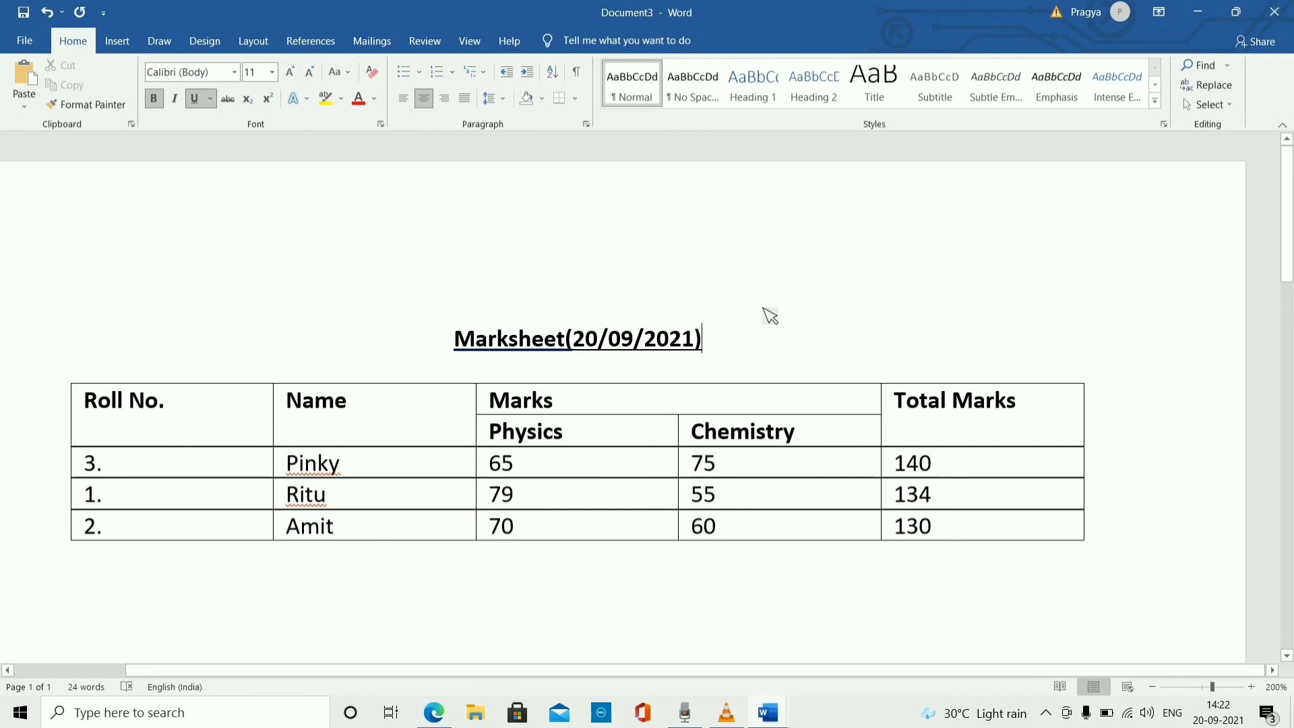